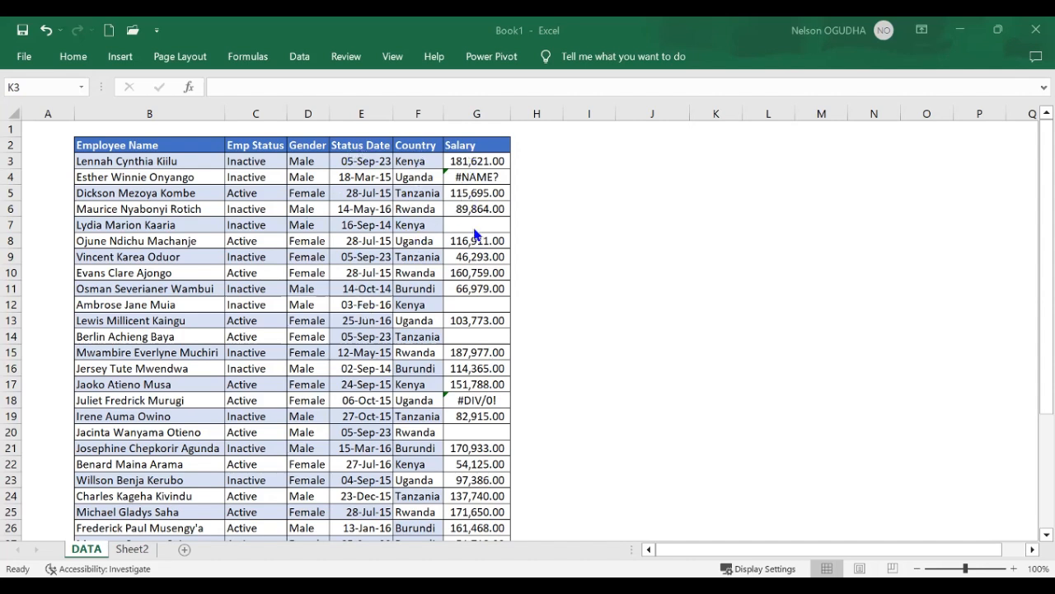
Enter IF in cell I3 and LOGICAL TEST in J3 beside the employee table
left_click(603, 164)
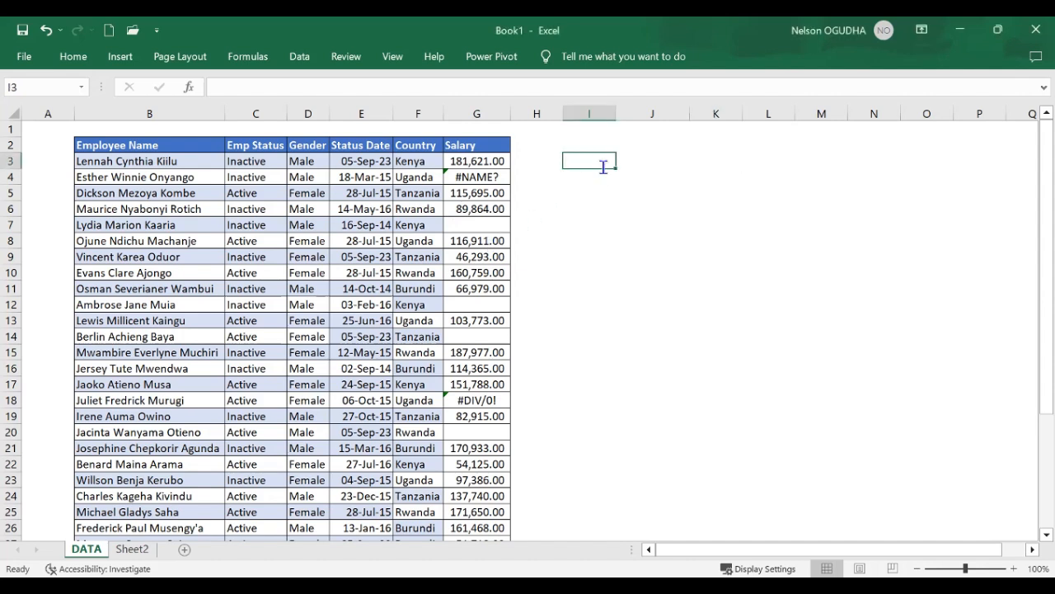
type("IF")
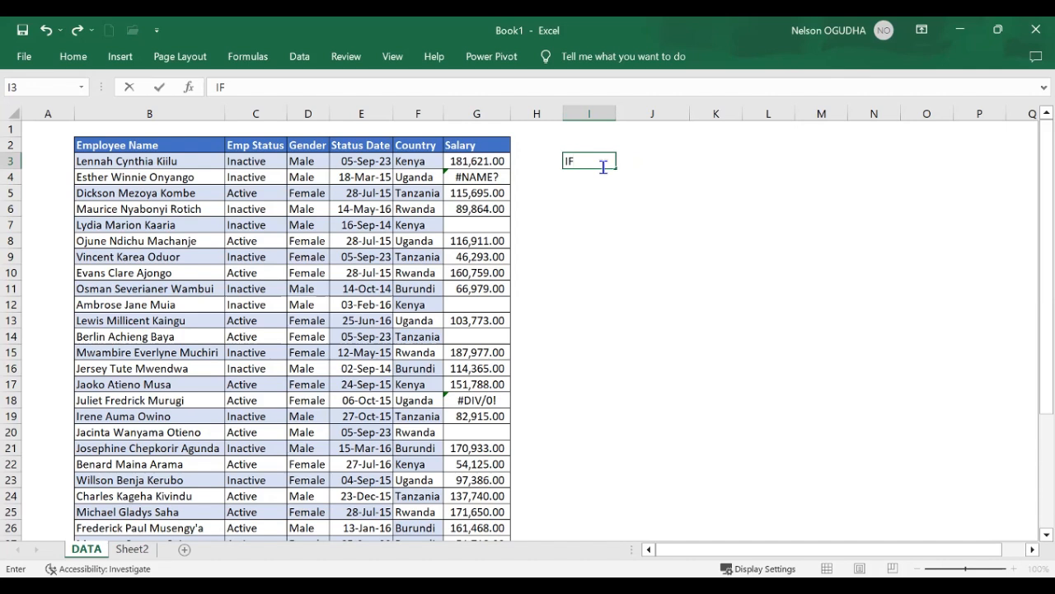
left_click(651, 167)
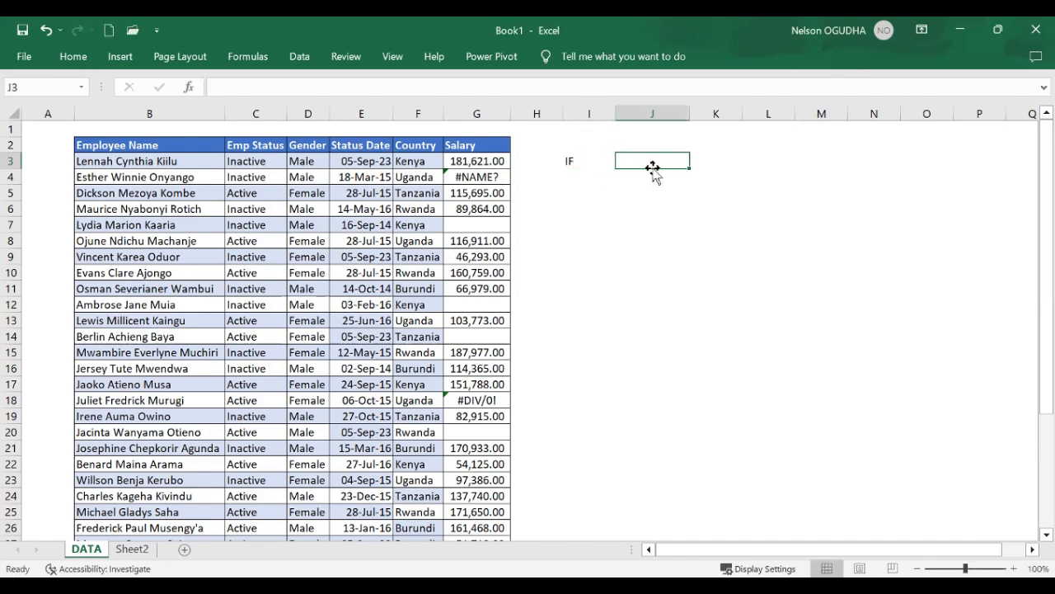
type("LO")
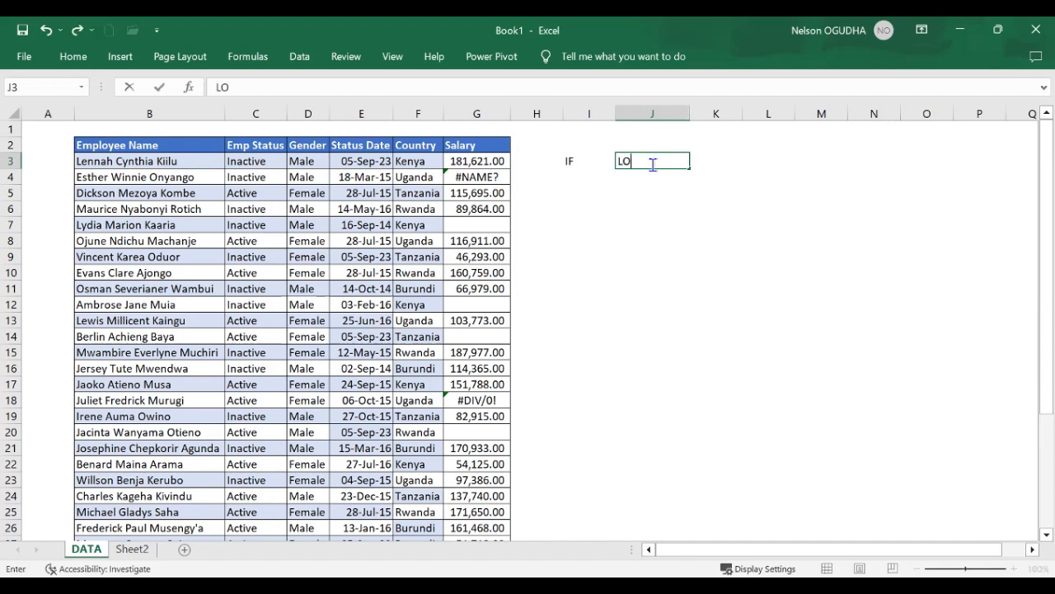
type("GICAL TESt")
key("BackSpace")
type("T")
List the remaining IF arguments below LOGICAL TEST: VALUE IF TRUE in J4 and VALUE IF FALSE in J5
left_click(647, 179)
type("VA")
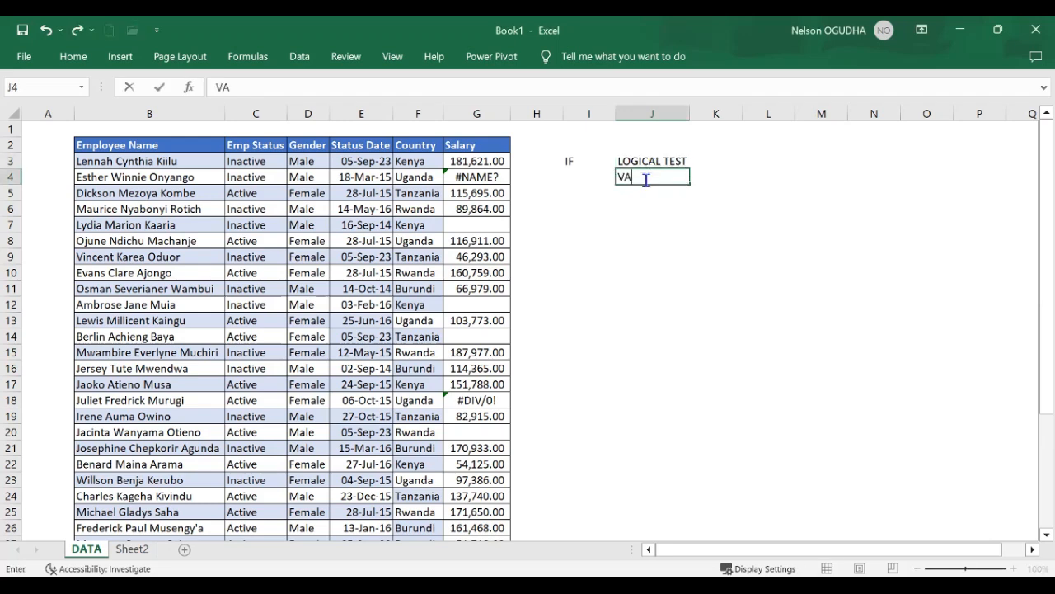
type("LUE IF TRUE")
left_click(633, 191)
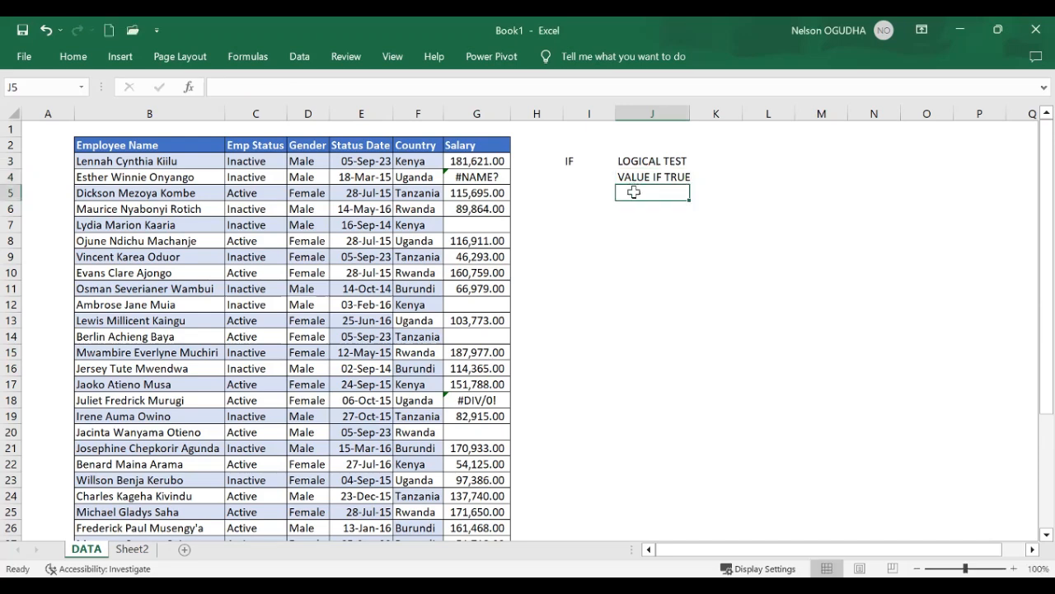
type("VALUE ")
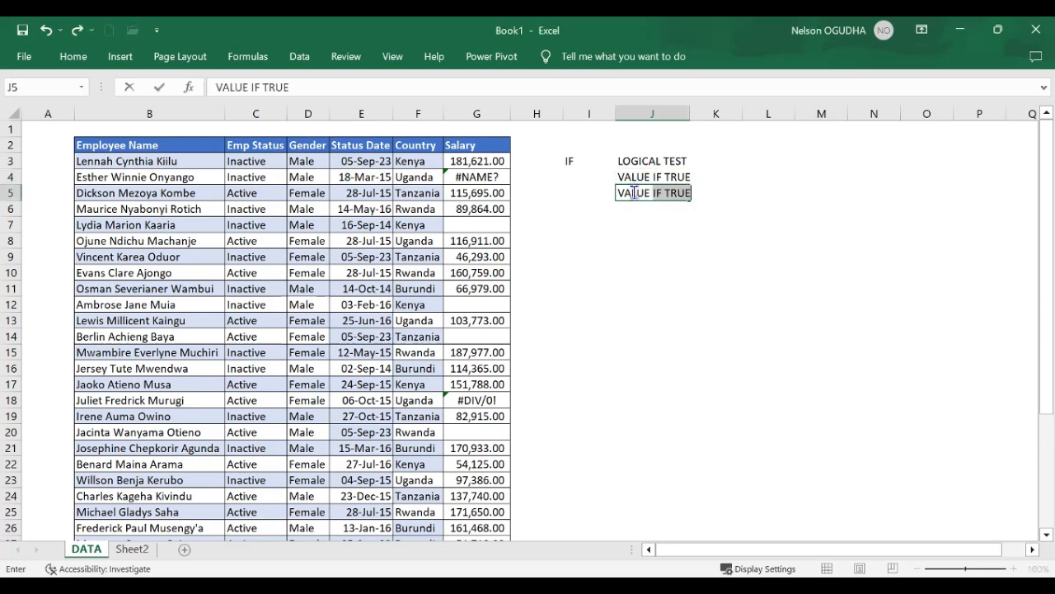
type("IF FALSE")
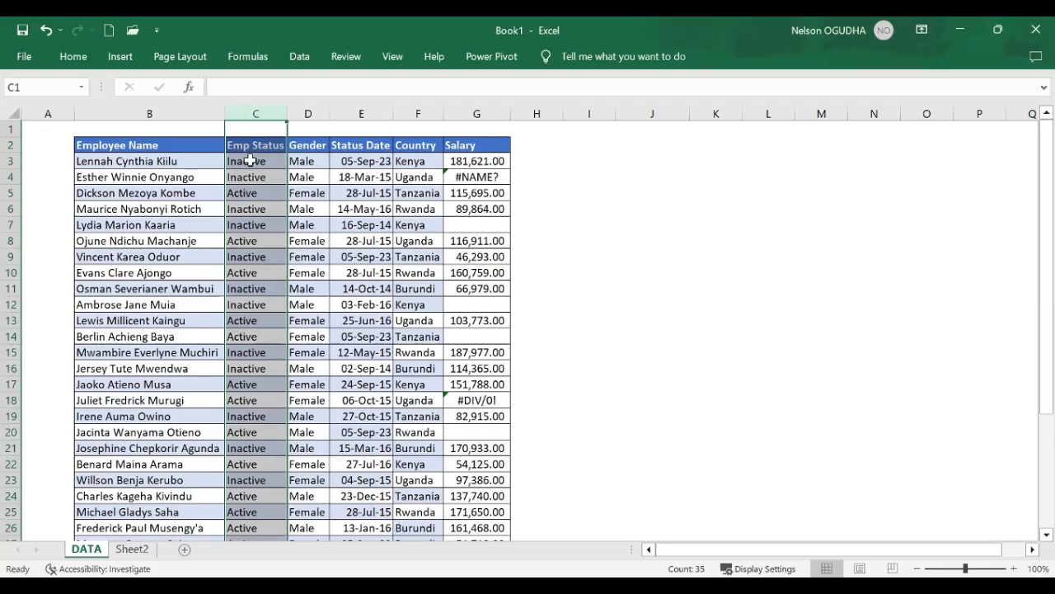
Enter the label LOGICAL TESt in cell I3
left_click(254, 161)
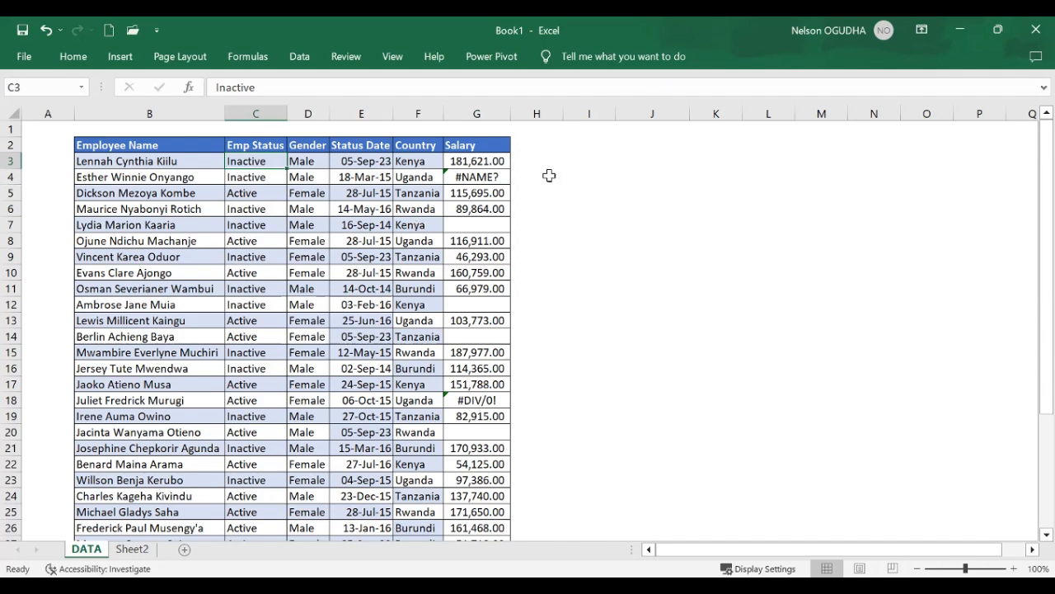
left_click(586, 163)
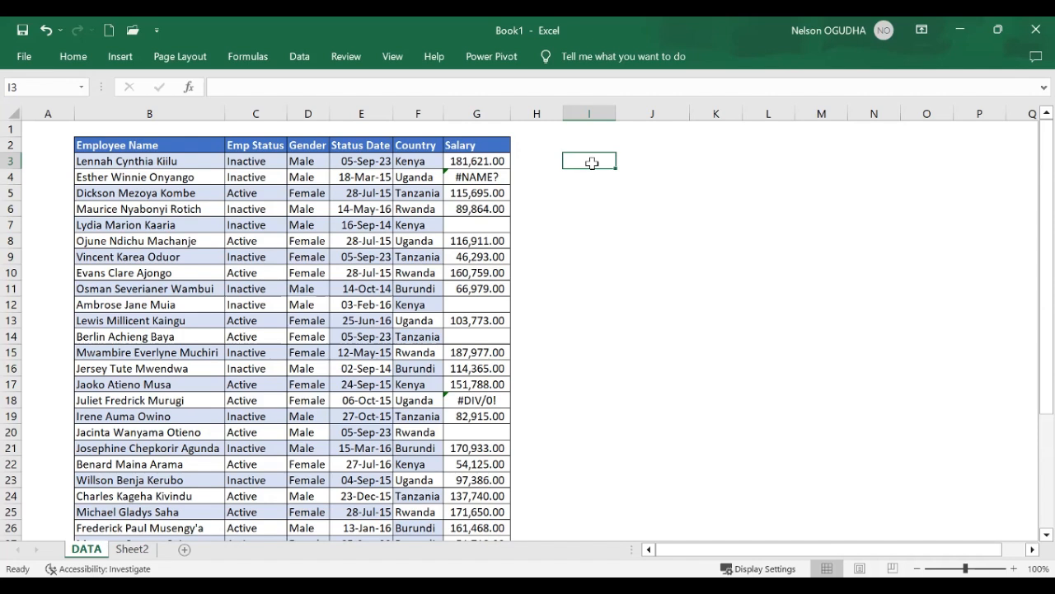
type("LOCA")
key("BackSpace")
key("BackSpace")
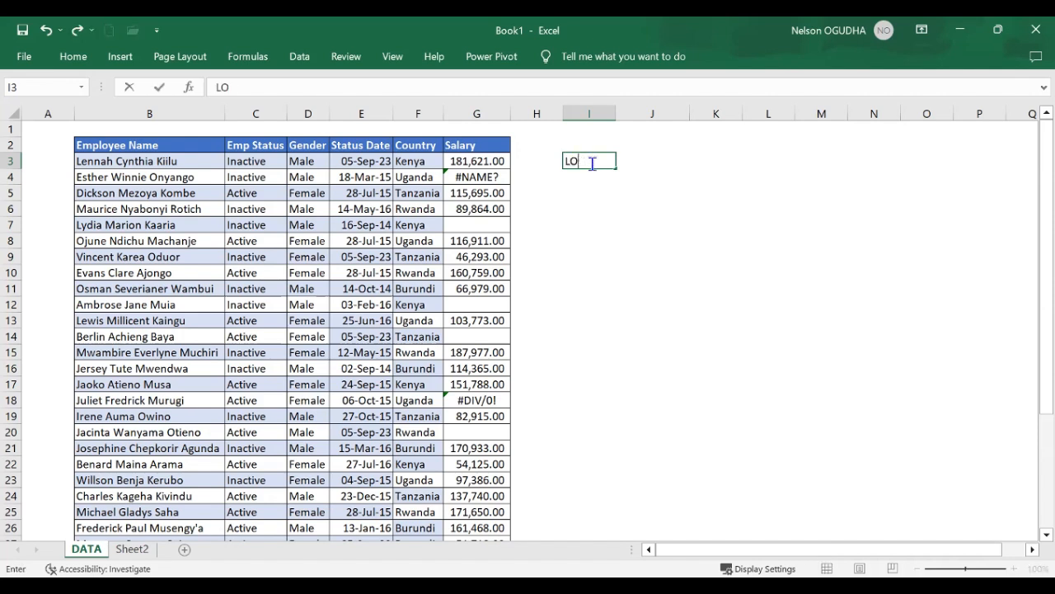
type("GICAL TESt")
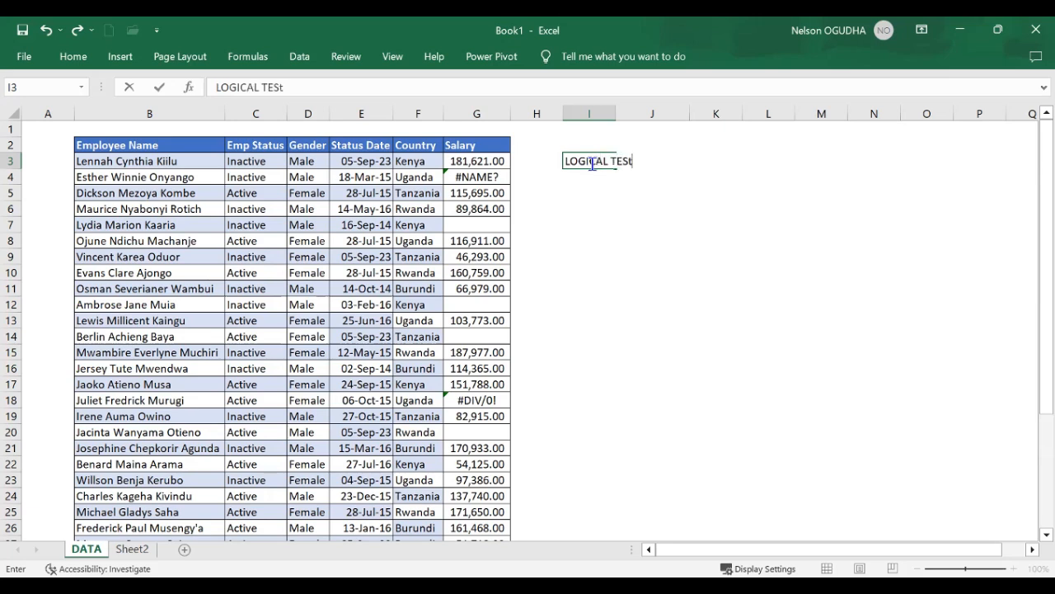
key("ctrl+Return")
key("Right")
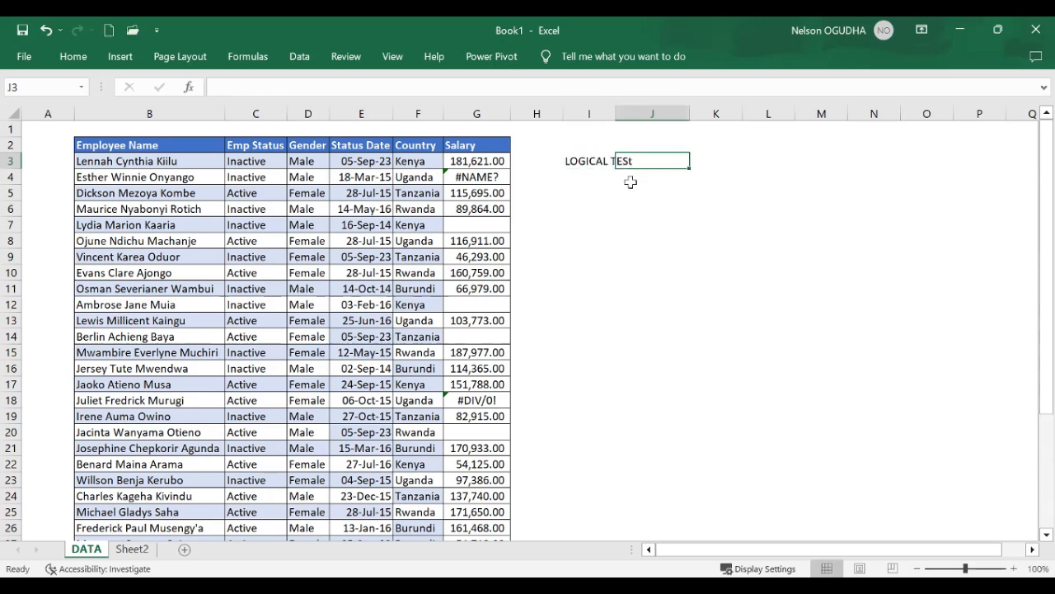
Write the first condition, 1= Inactive - Delete, in cell J3
type("1=")
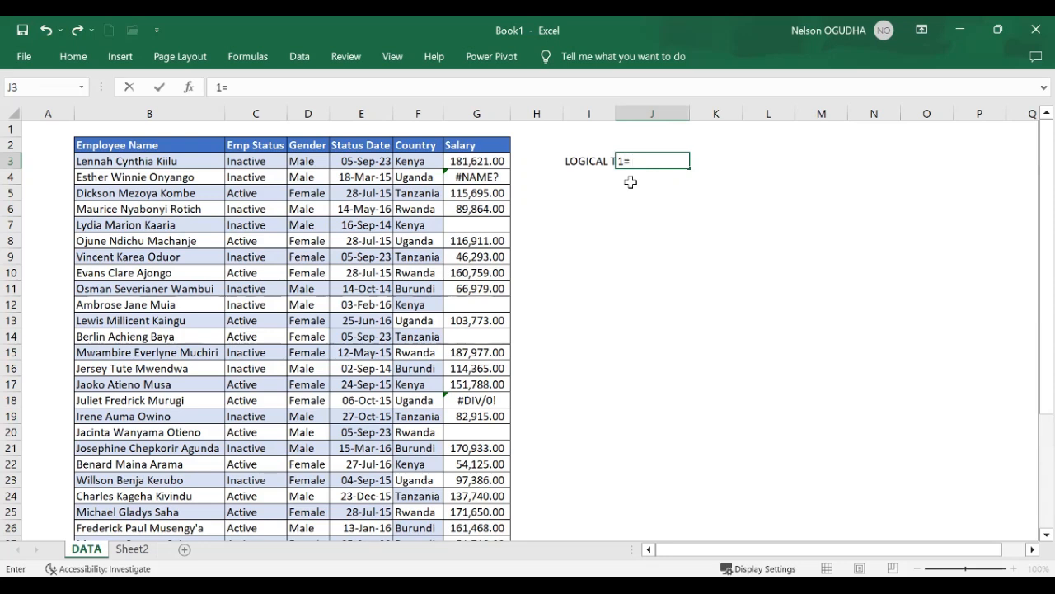
type(" IN")
key("BackSpace")
type("nactive ")
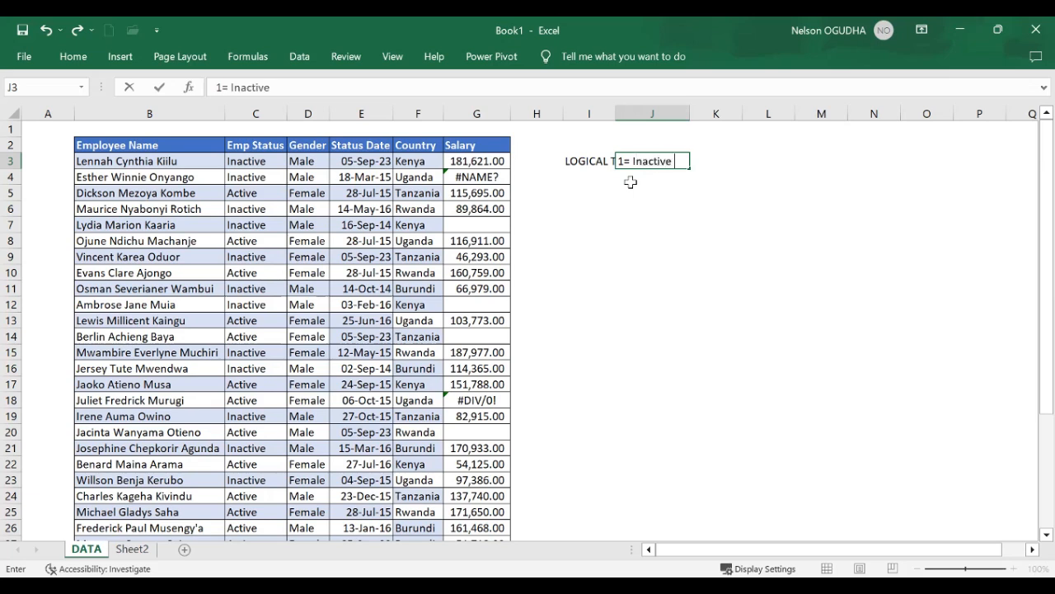
type("- Delete")
key("Return")
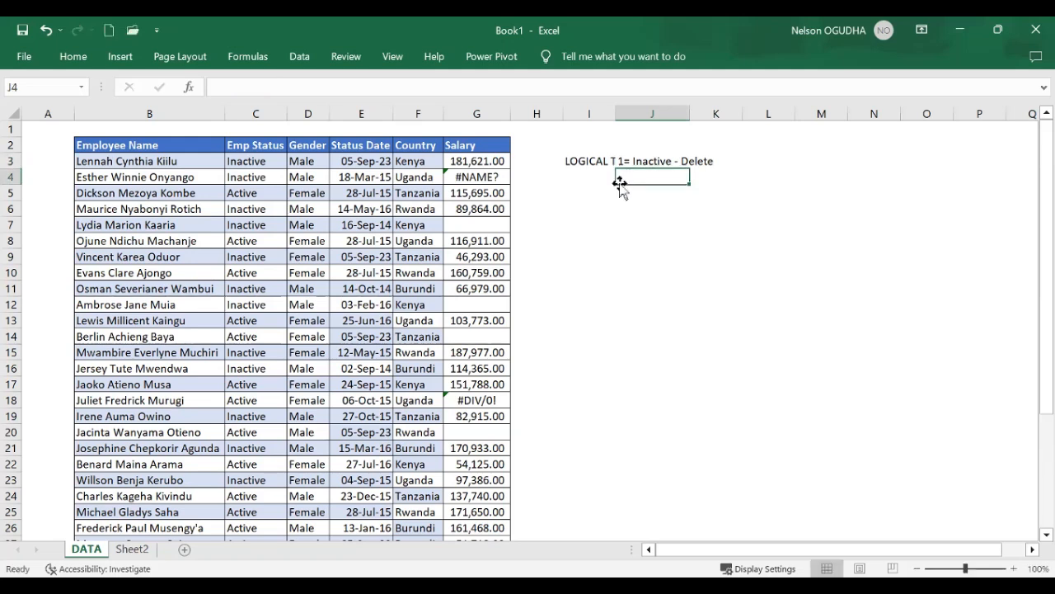
Write the second condition, 2=Active = Keep, in cell J4
type("2")
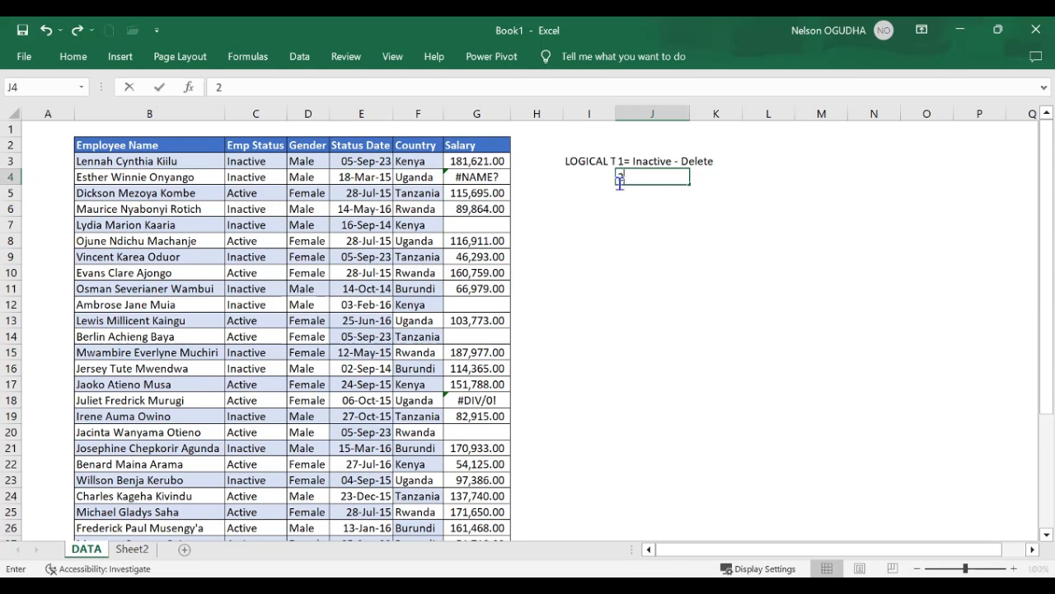
type("=Act")
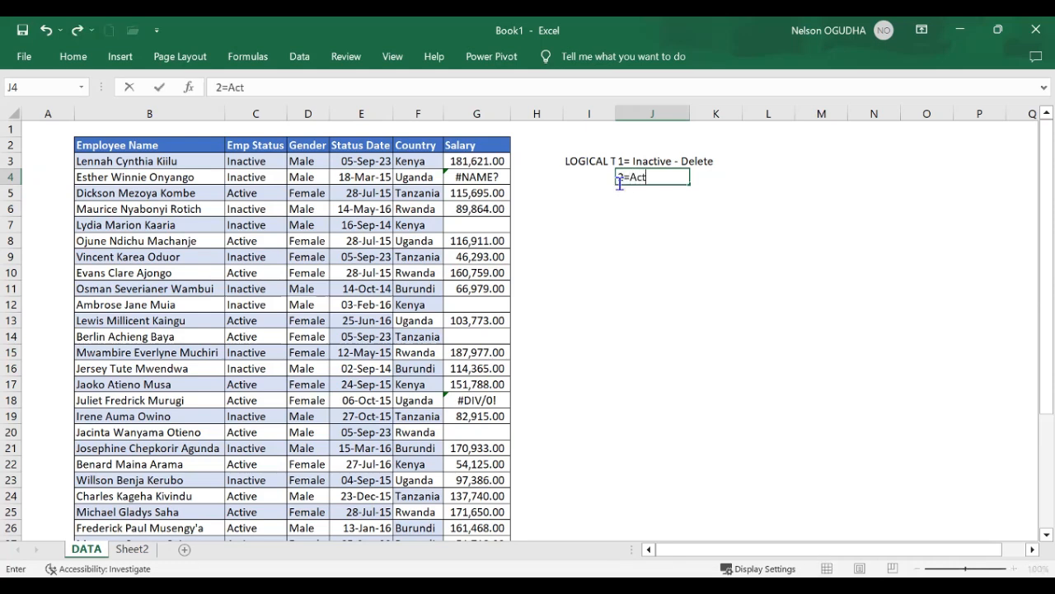
type("ive = Keep")
left_click(649, 223)
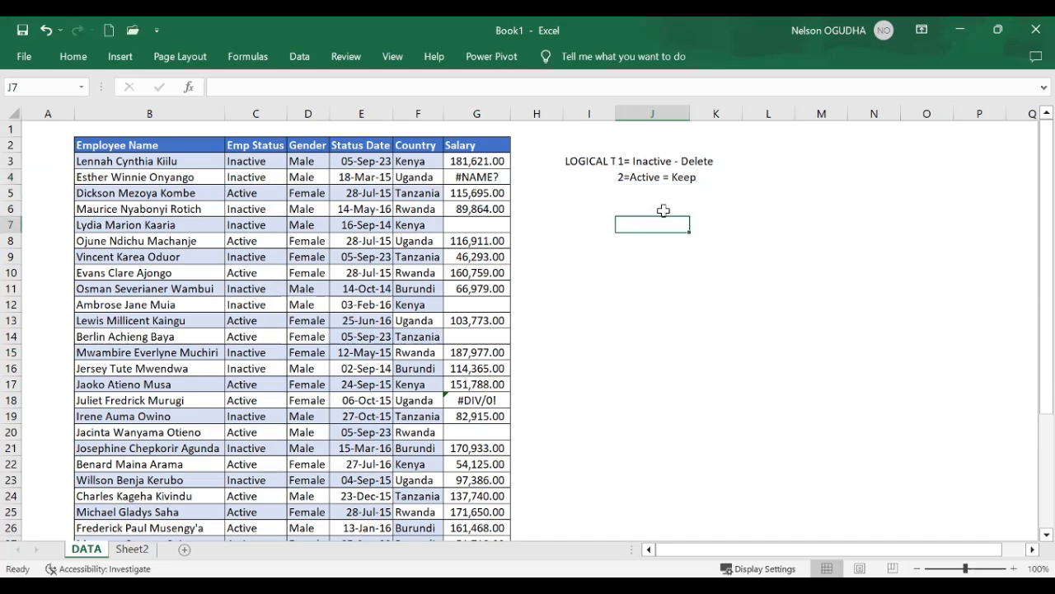
Autofit column J to the width of the two condition notes
left_click(651, 161)
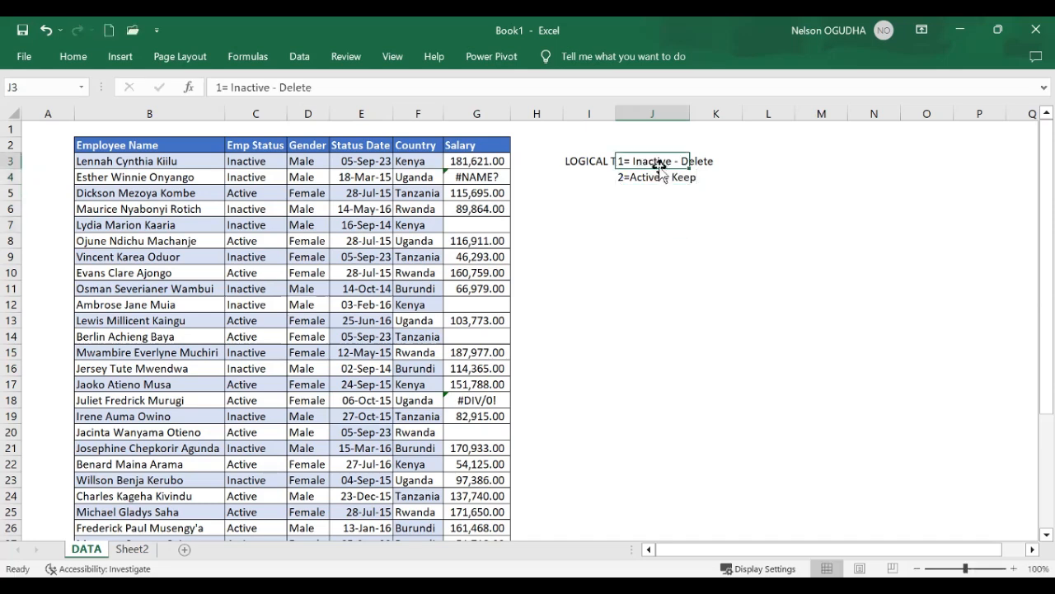
double_click(689, 116)
left_click(665, 176)
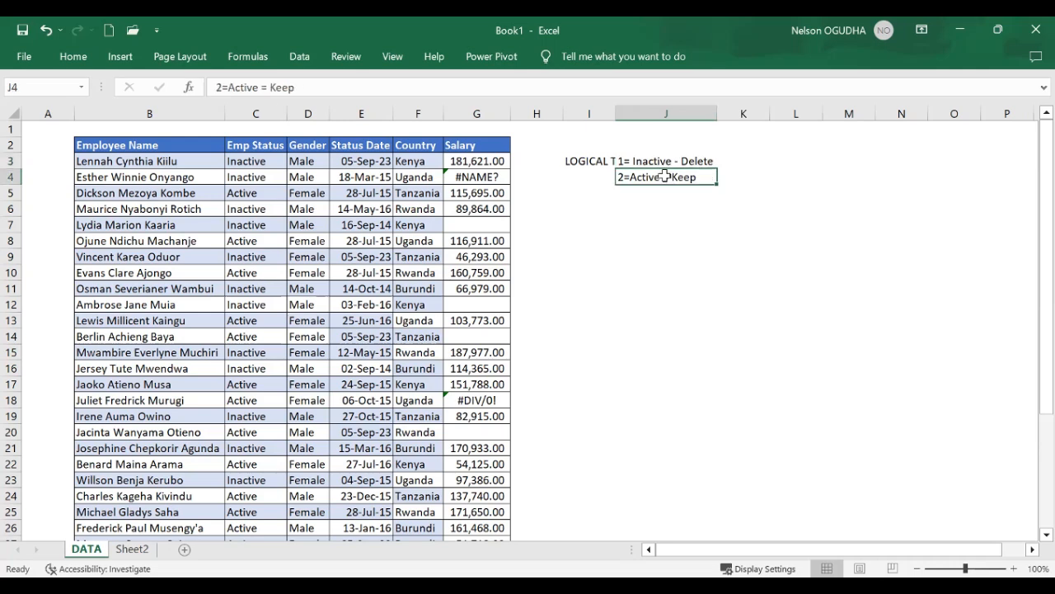
Enter TRUE in K3 for the Inactive condition and FALSE in K4 for the Active condition
left_click(741, 162)
type("True")
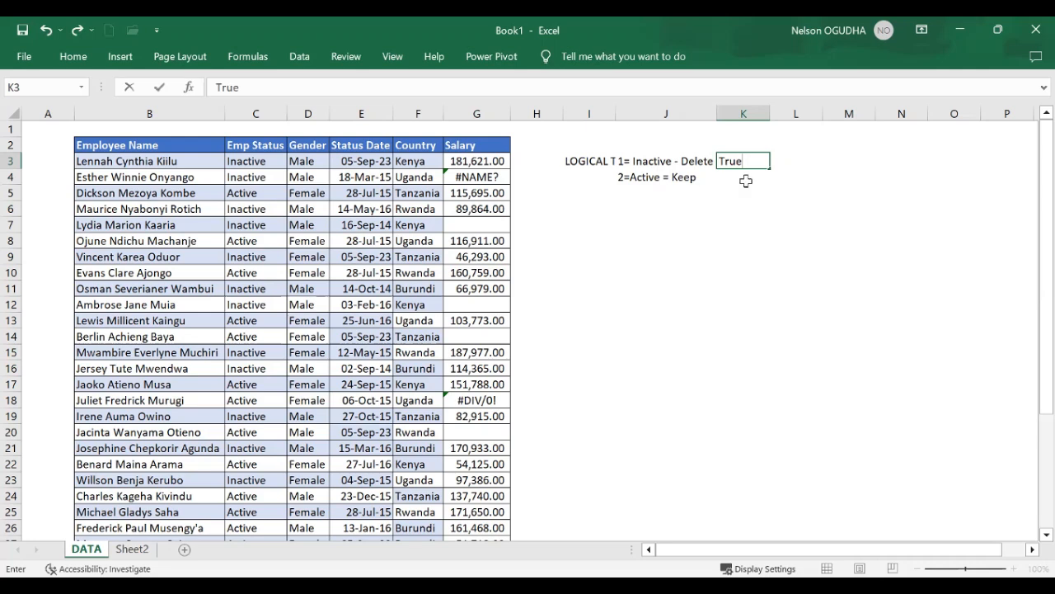
key("Return")
type("FALSE")
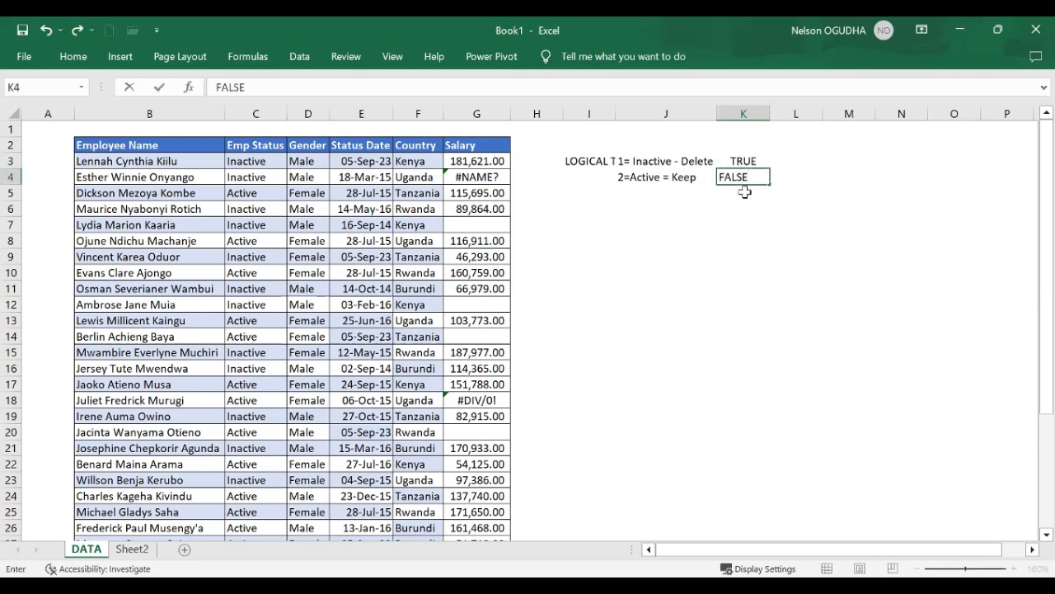
key("Return")
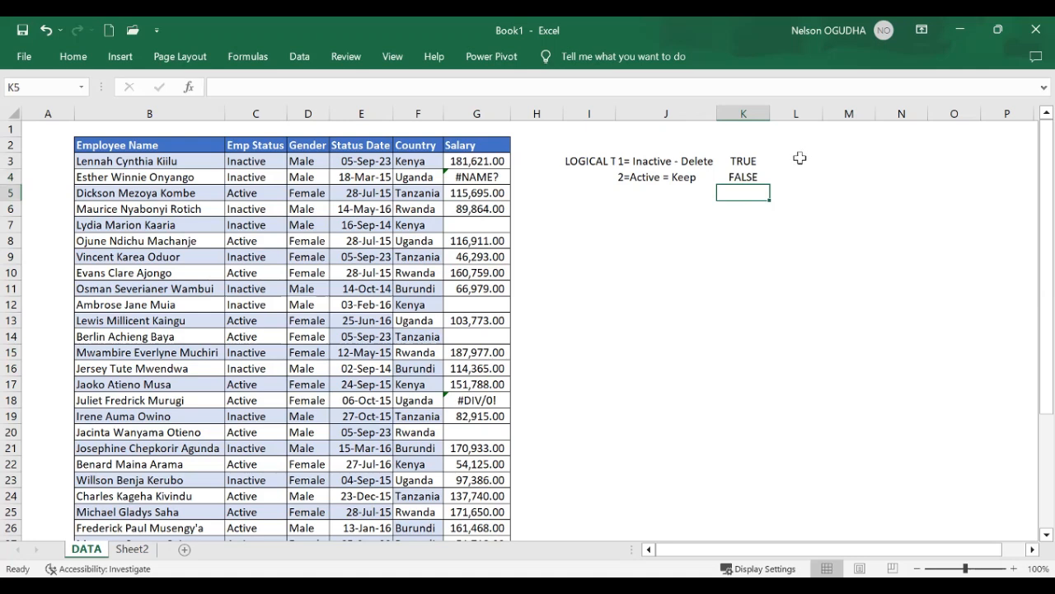
Enter the opposite outcomes in column L: TRUE in L4 and FALSE in L3
left_click(798, 161)
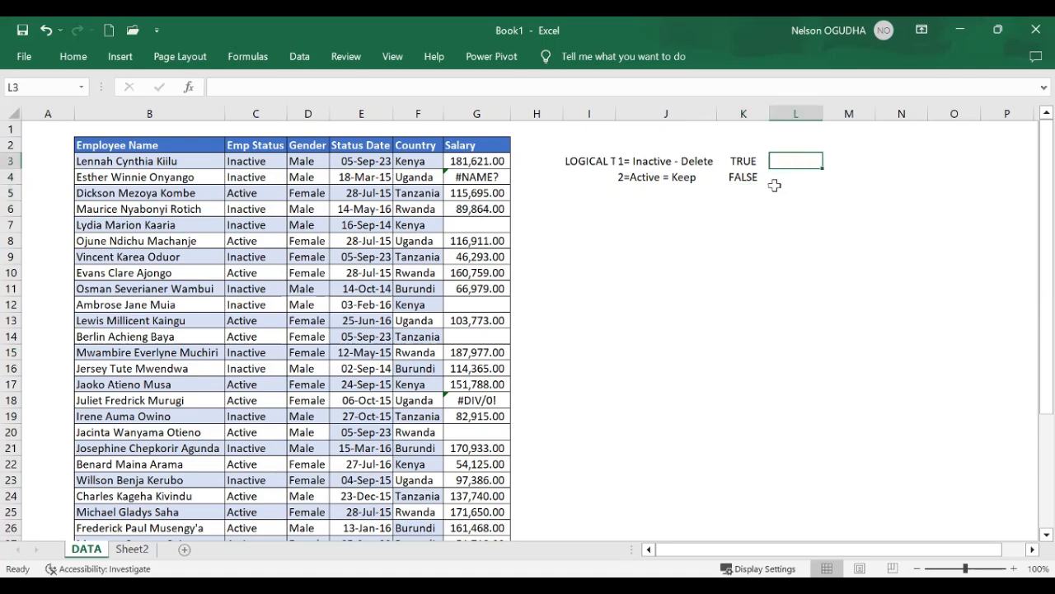
left_click(788, 176)
type("TRUE")
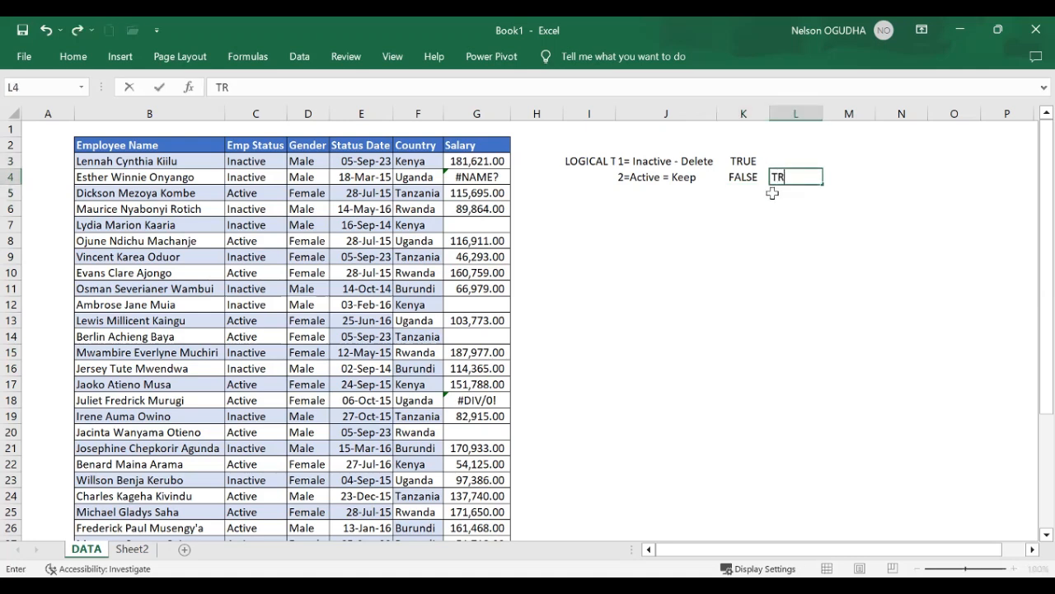
left_click(798, 161)
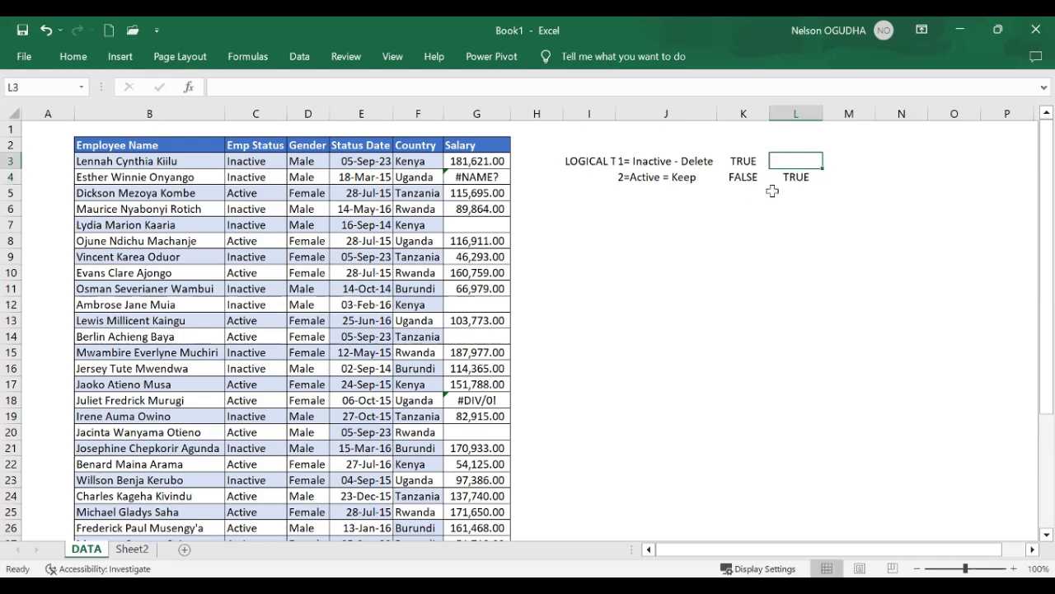
type("FALSE")
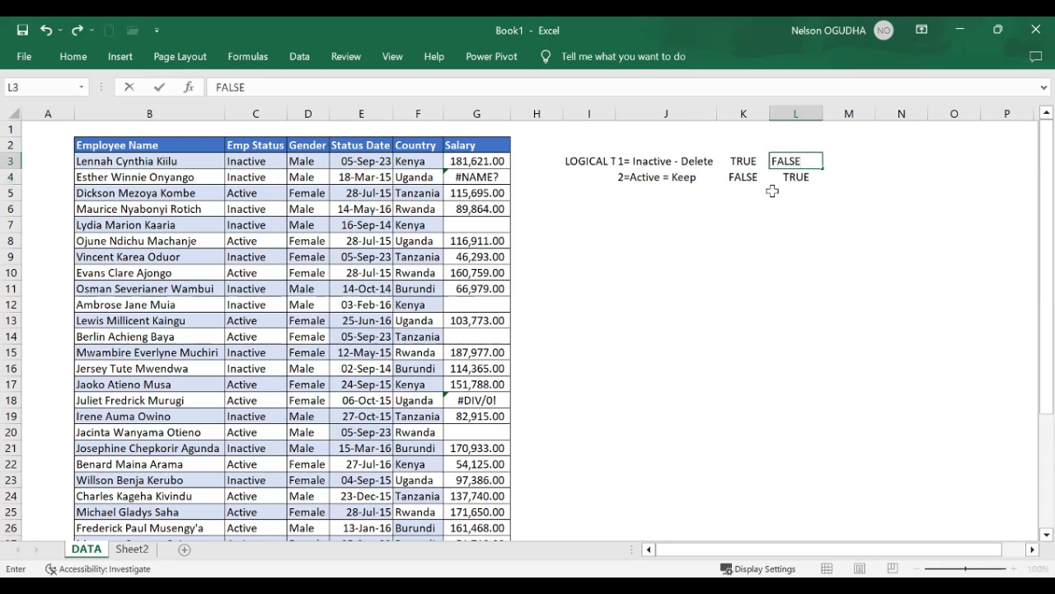
Insert a blank column before column I, shifting the logical test notes one column over
left_click(587, 114)
right_click(582, 116)
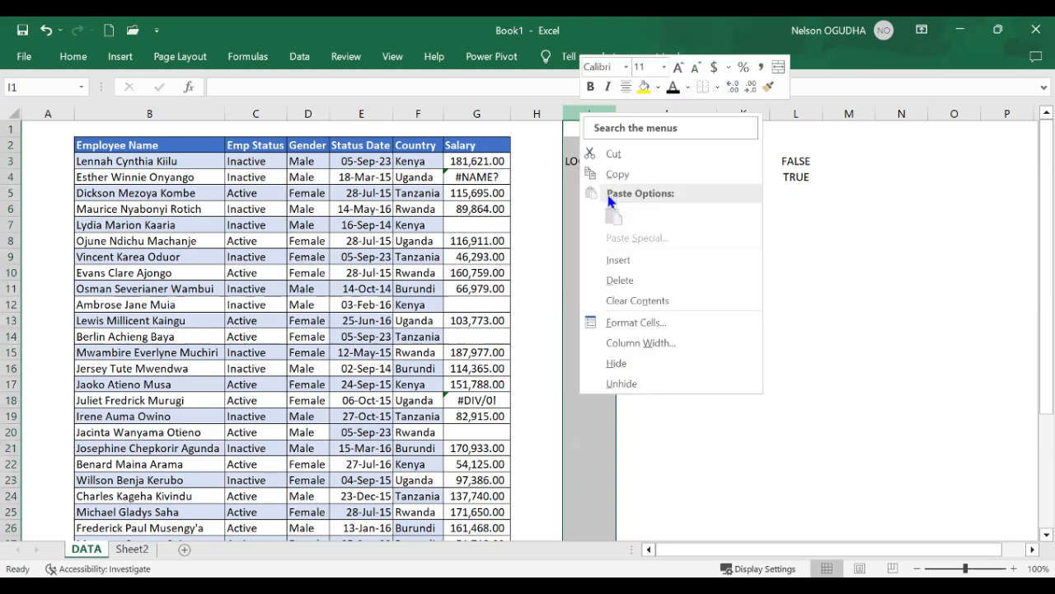
left_click(619, 260)
Add the header DECISION in H2 next to Salary and autofit column H
left_click(529, 164)
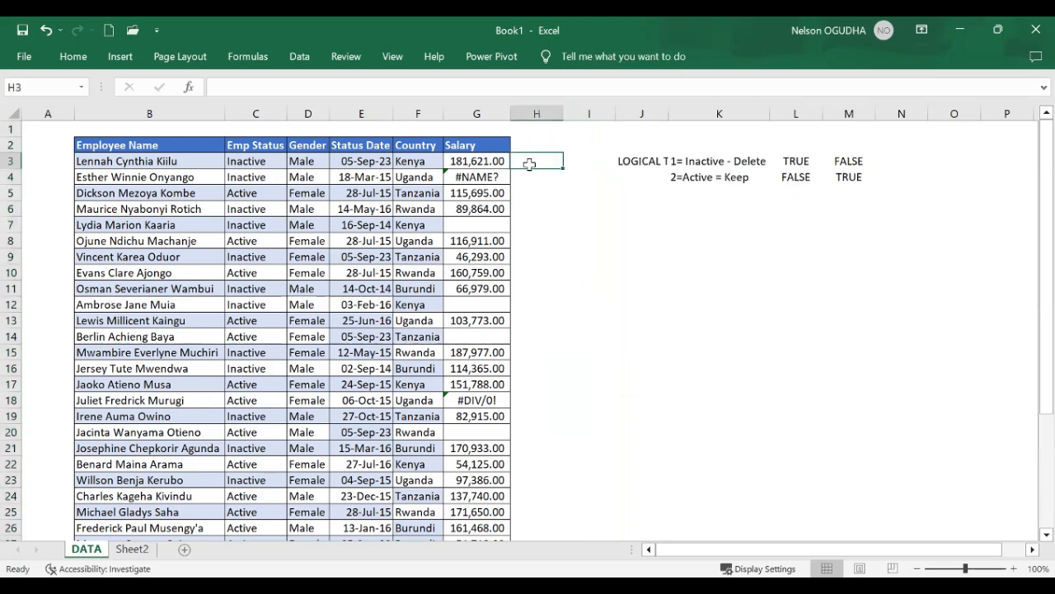
left_click(529, 146)
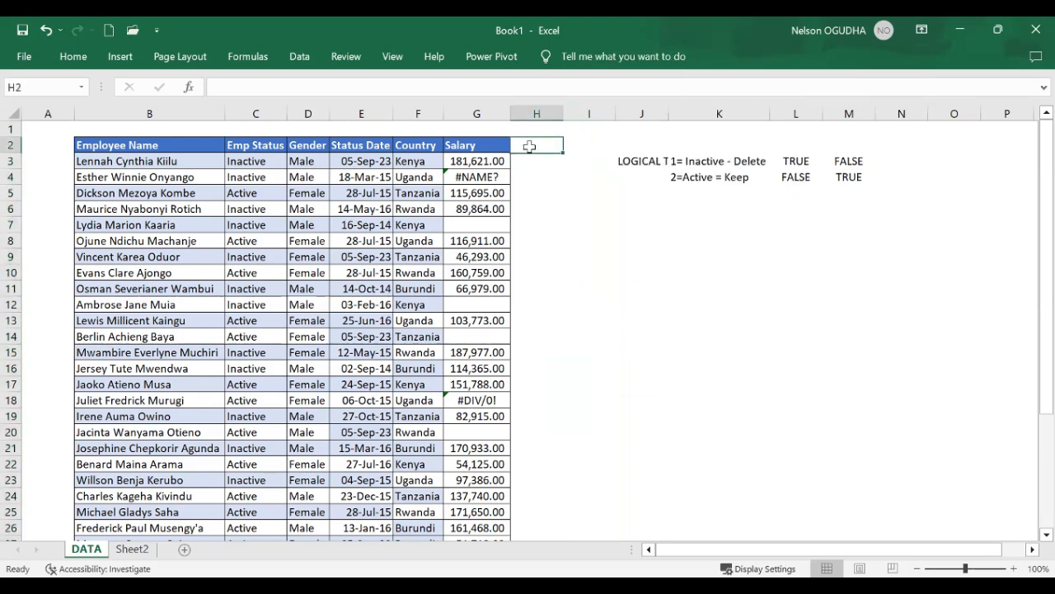
type("D")
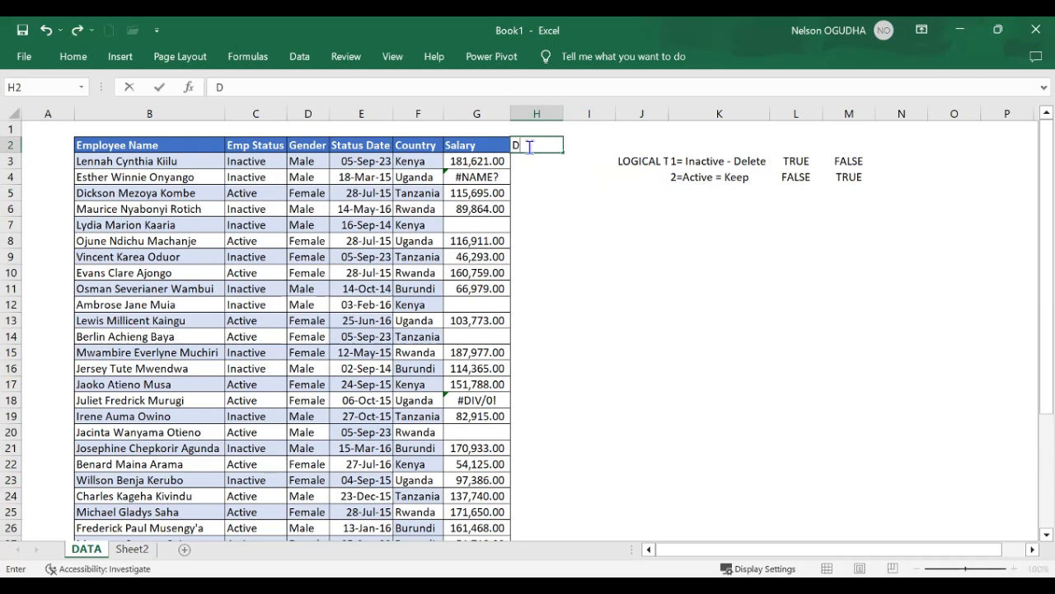
type("ECISION")
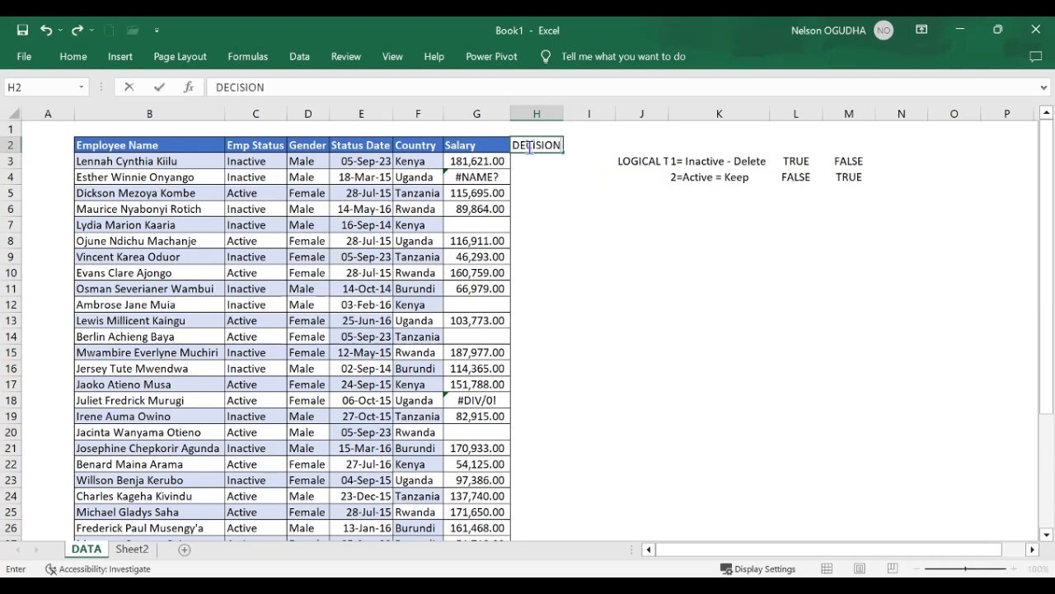
left_click(558, 206)
double_click(565, 117)
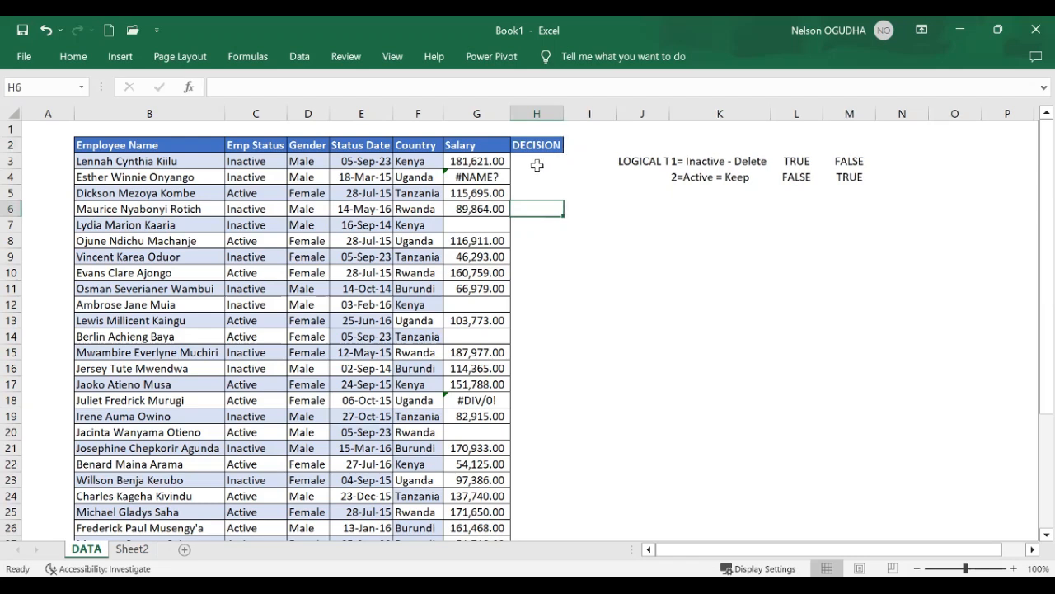
Start an IF formula in H3 with the logical test C3="Inactive"
left_click(537, 166)
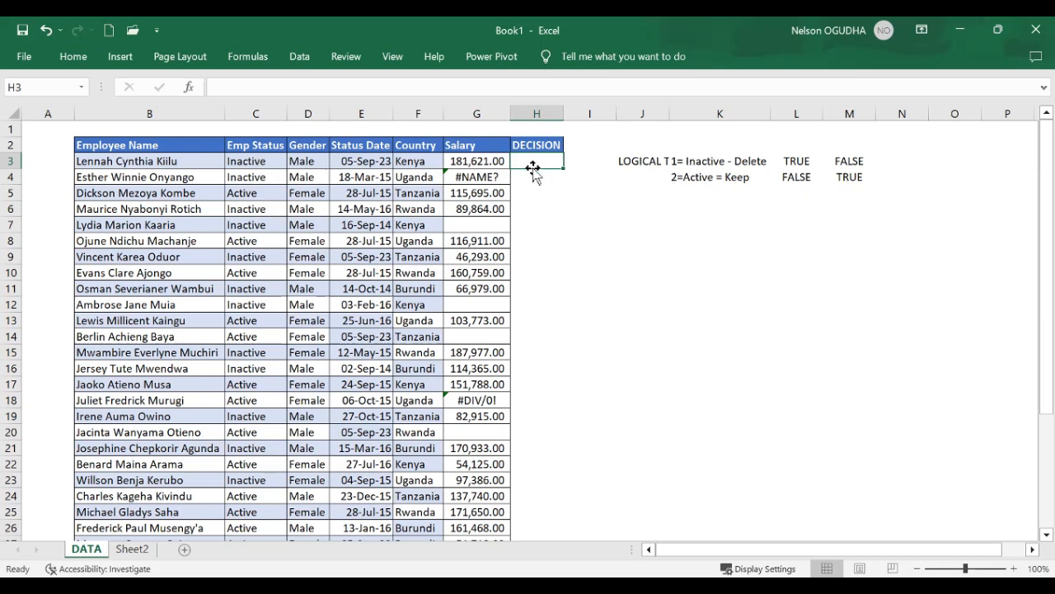
type("=")
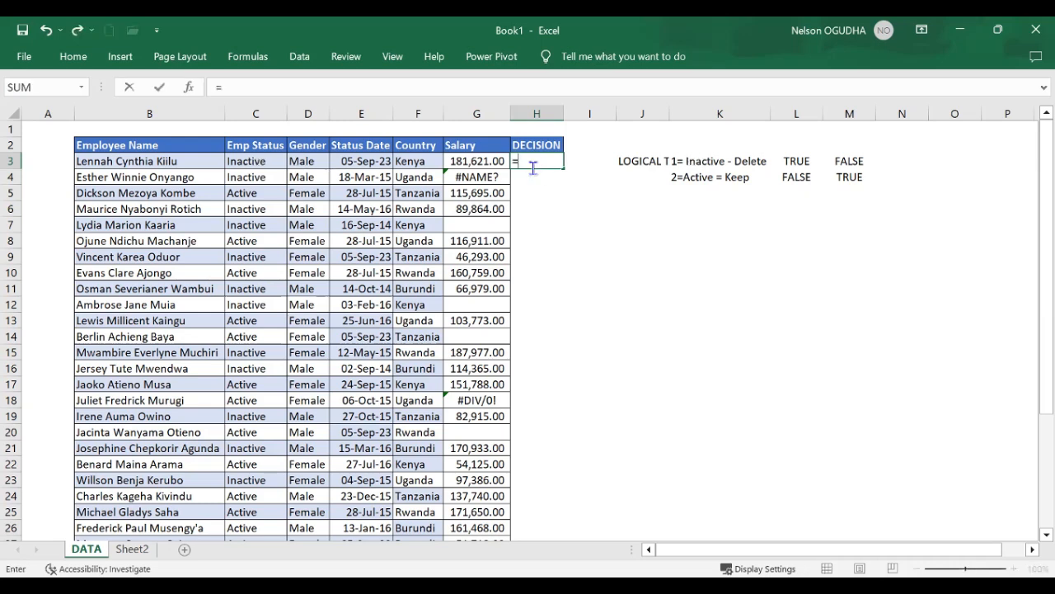
type("IF")
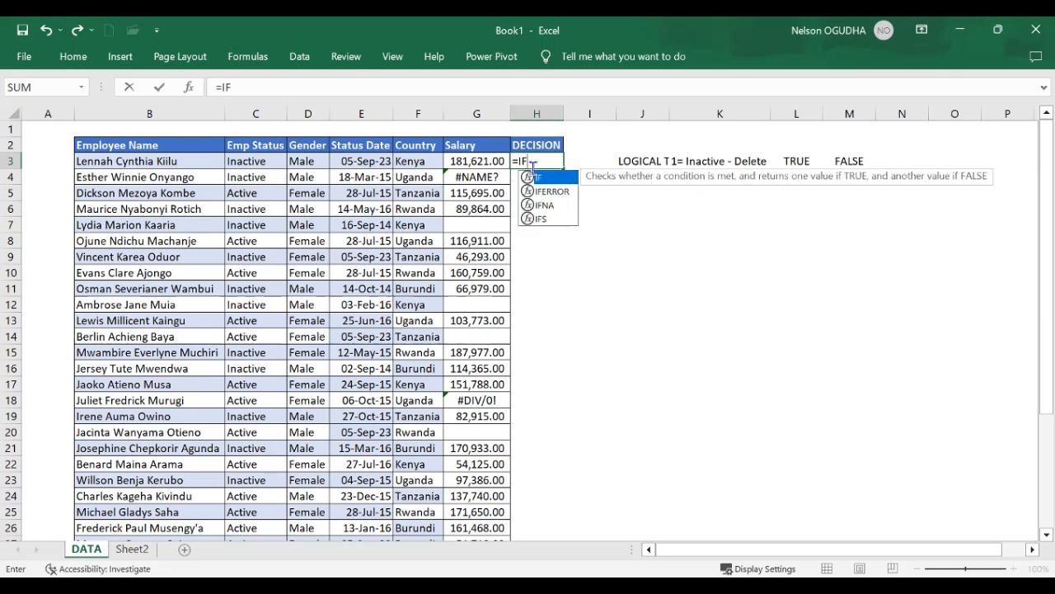
type("(")
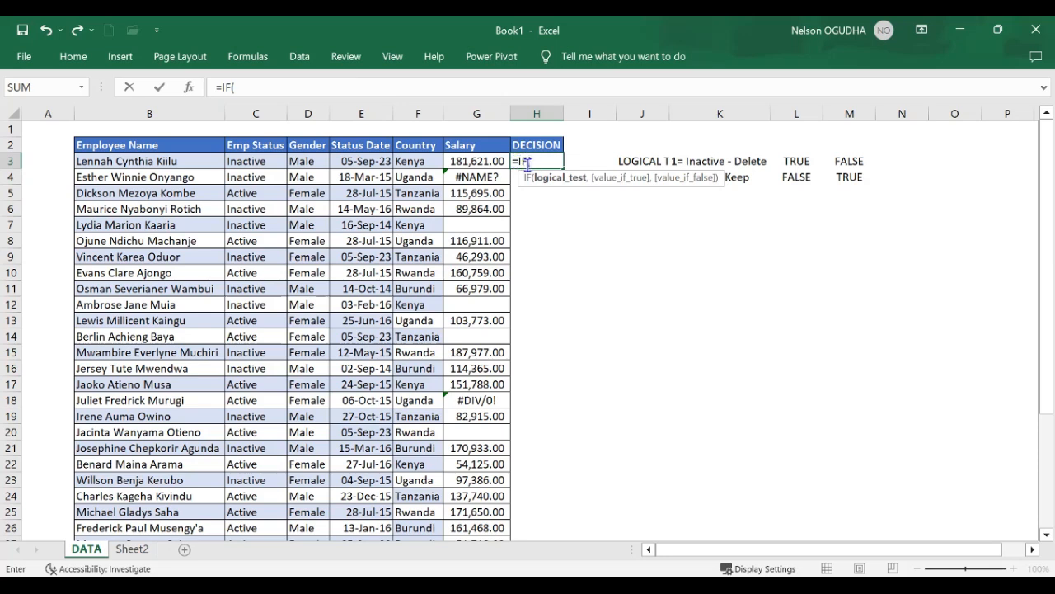
left_click(269, 161)
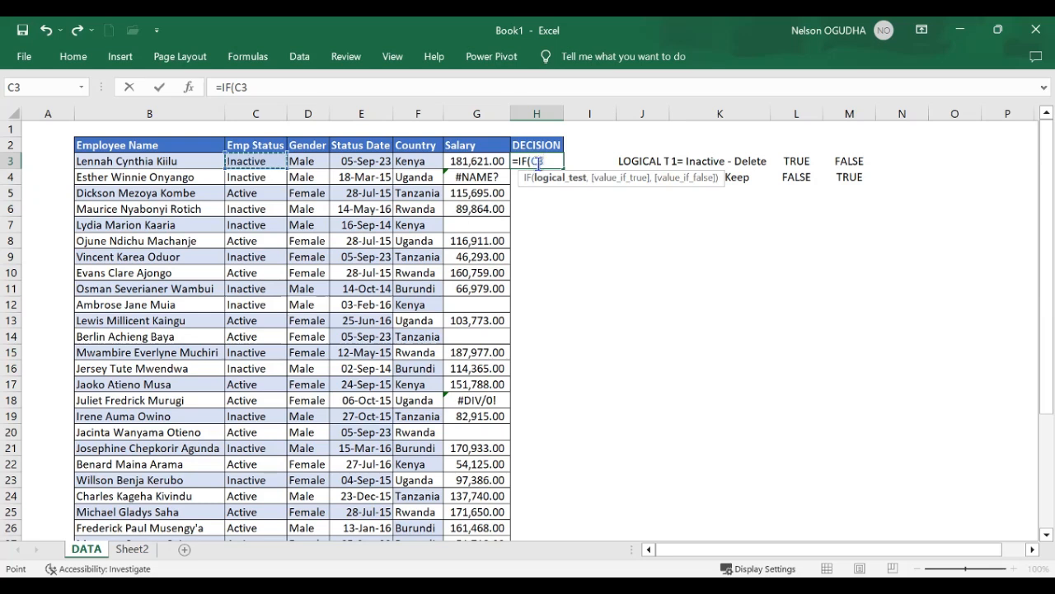
type("=\"Inactiv")
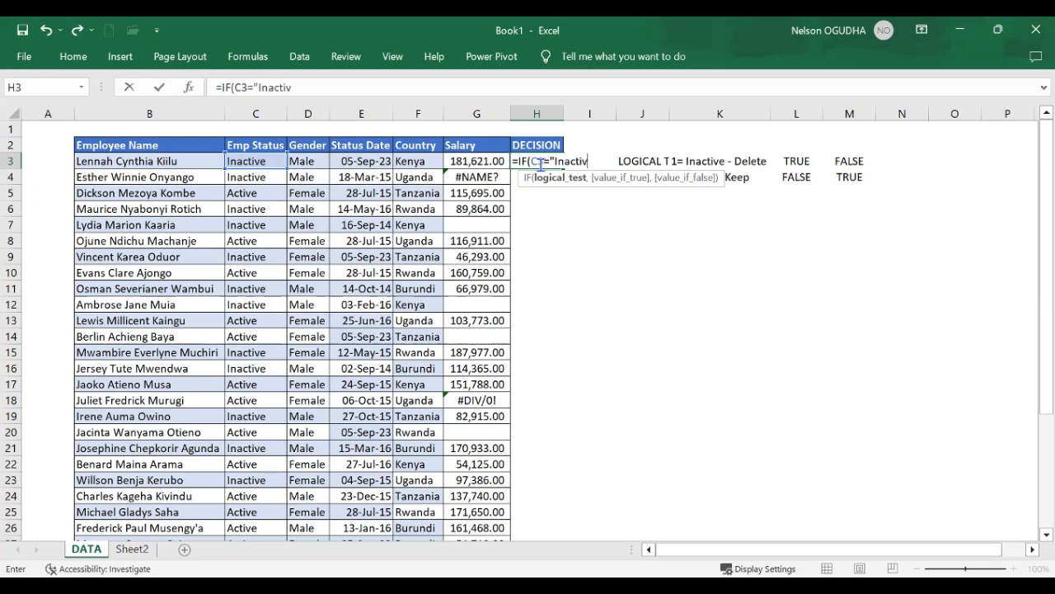
type("e\"")
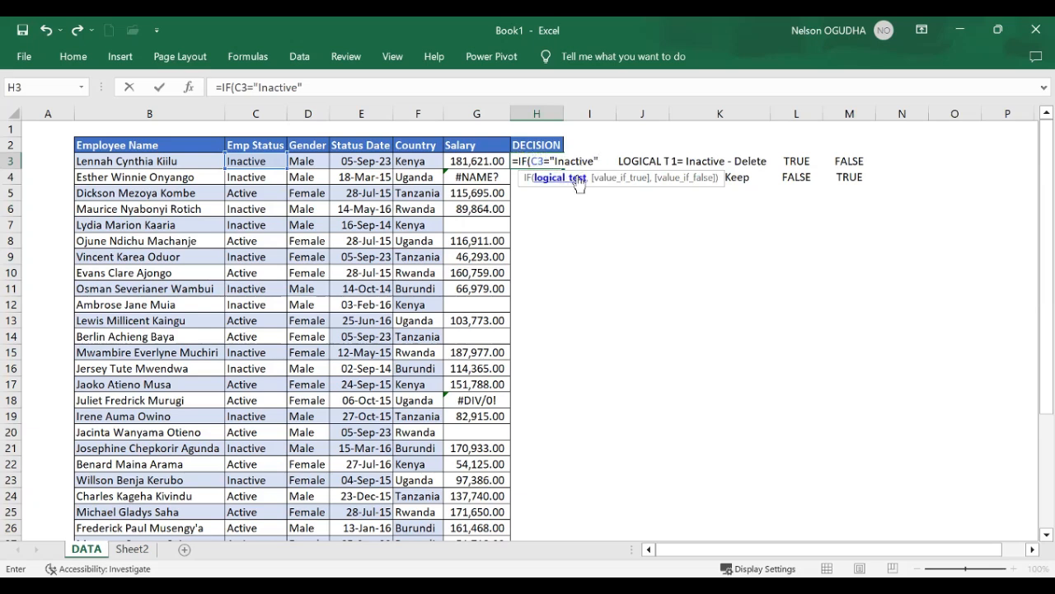
type(",")
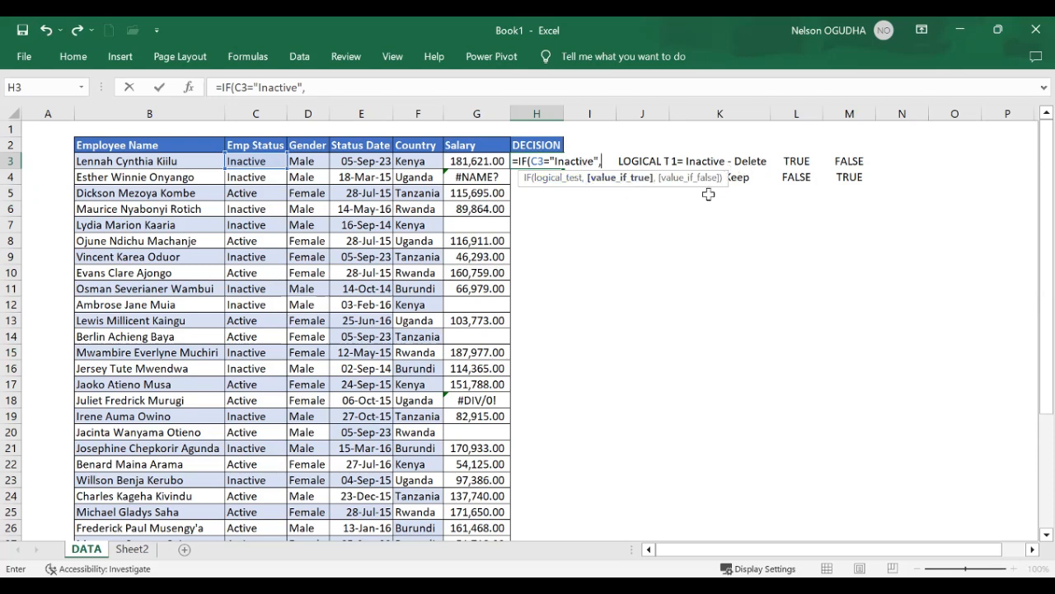
type("\"Delete")
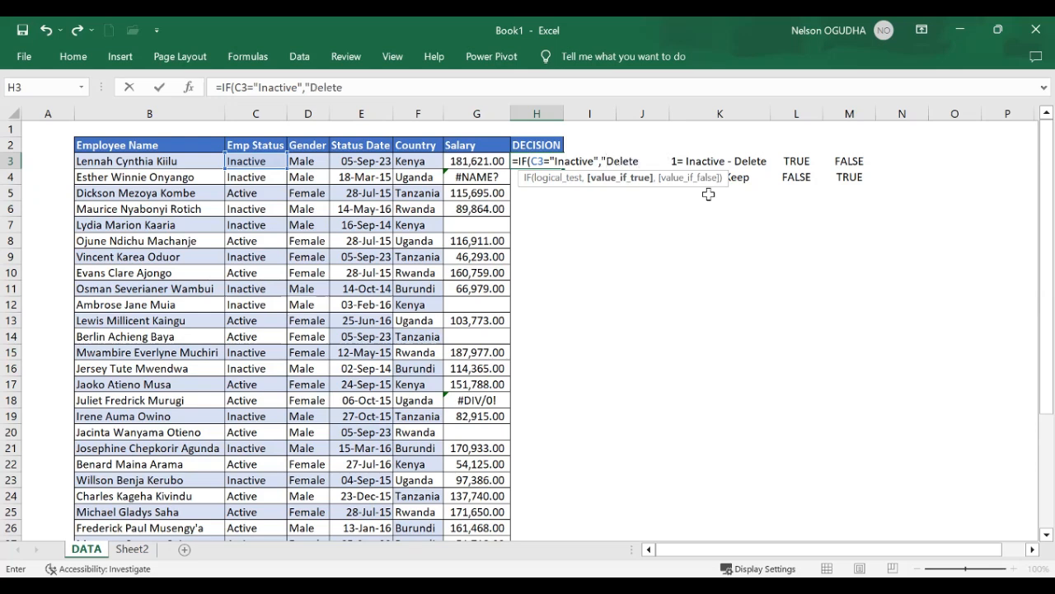
type("\",")
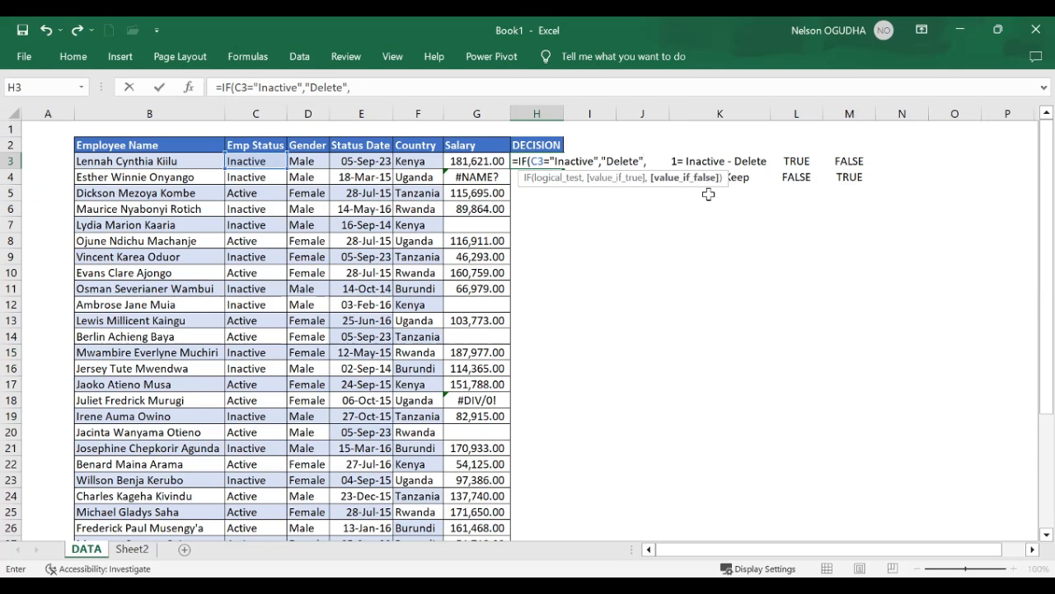
type("\"")
Complete the H3 formula with "Delete" as the true value and "Keep" as the false value, and check it against C3
type("Keep\"")
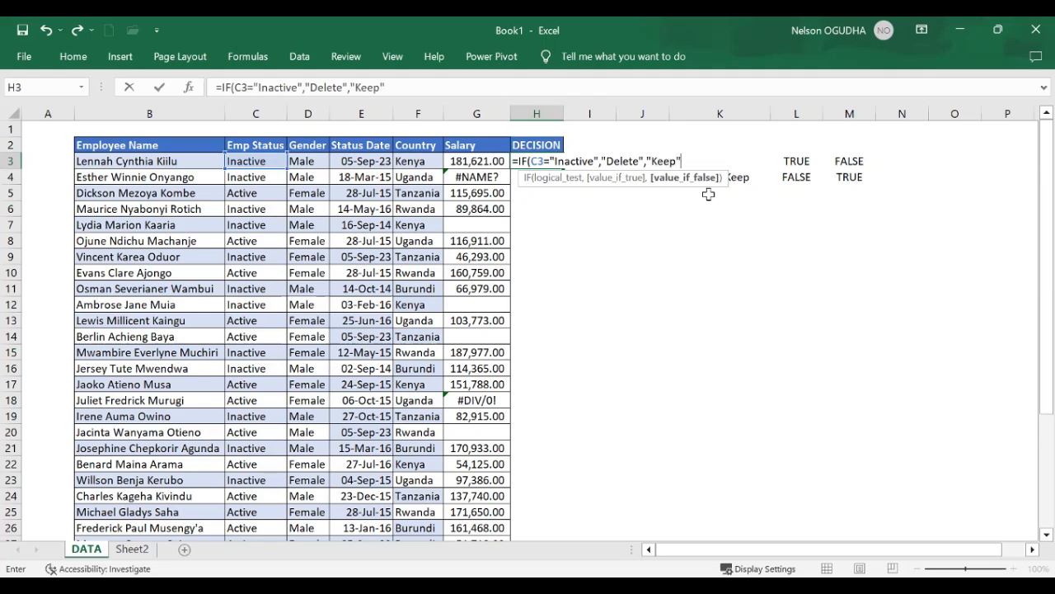
type(")")
key("Return")
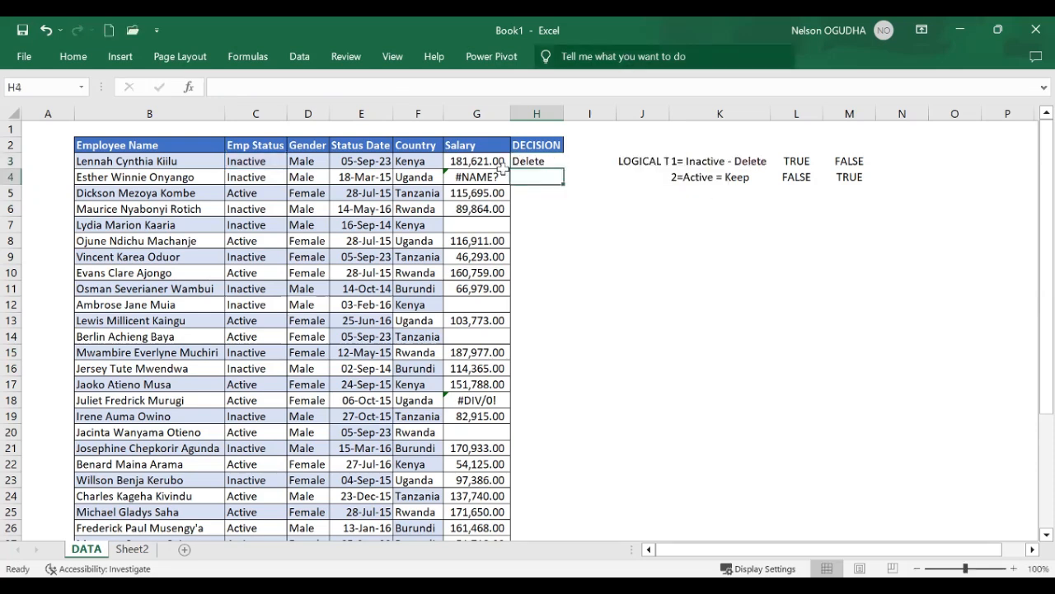
left_click(535, 161)
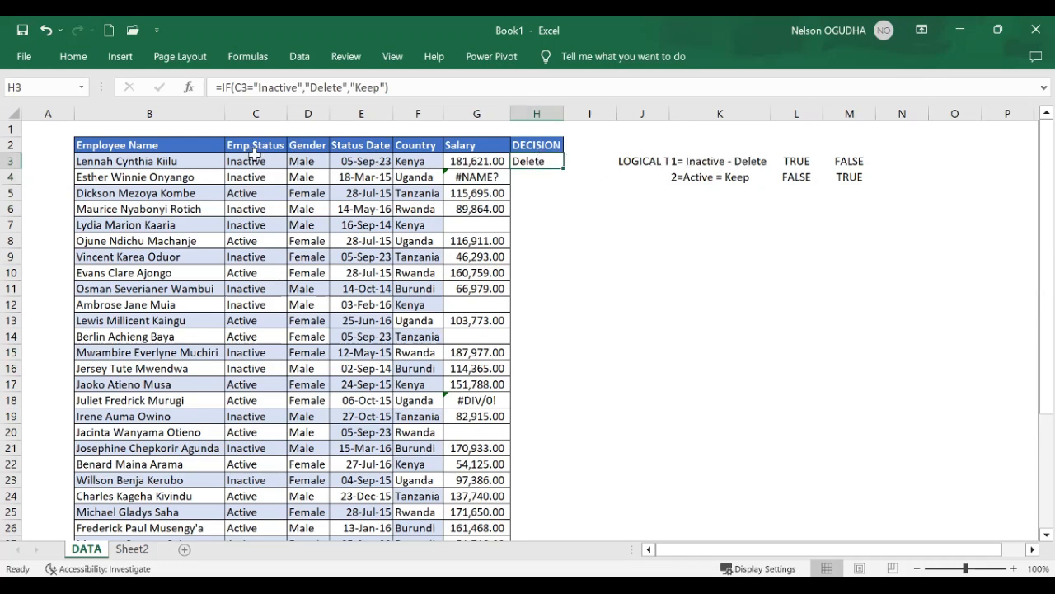
left_click(257, 162)
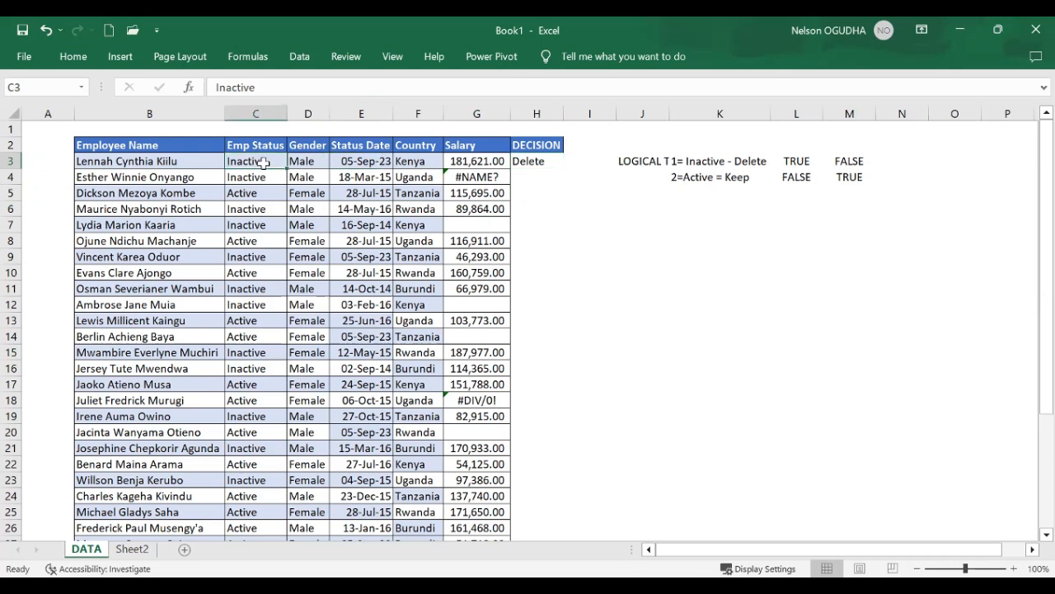
left_click(540, 162)
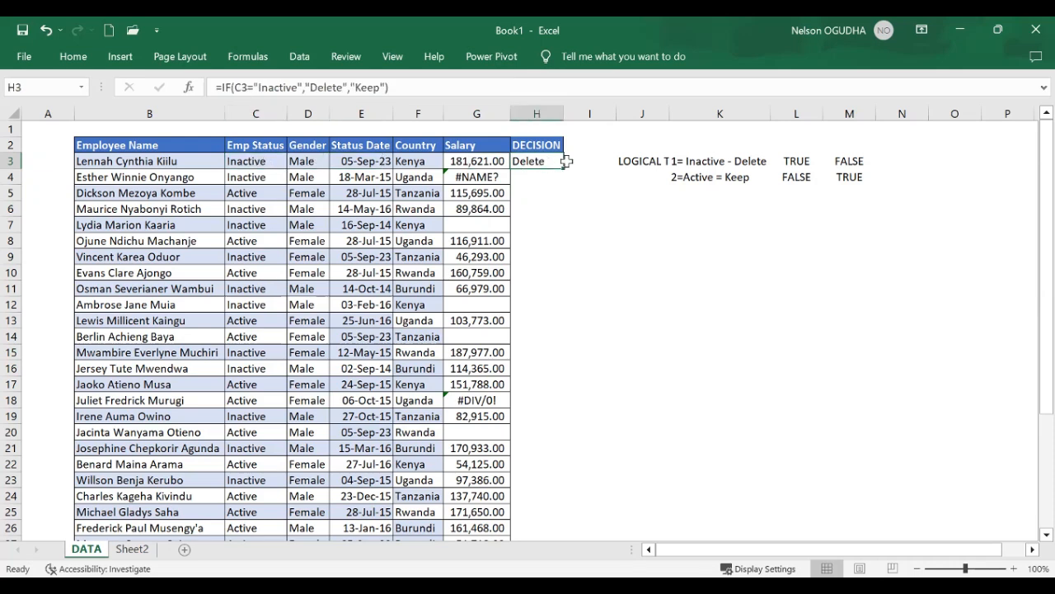
Insert a blank column before column I, directly beside the DECISION column
left_click(590, 114)
right_click(594, 114)
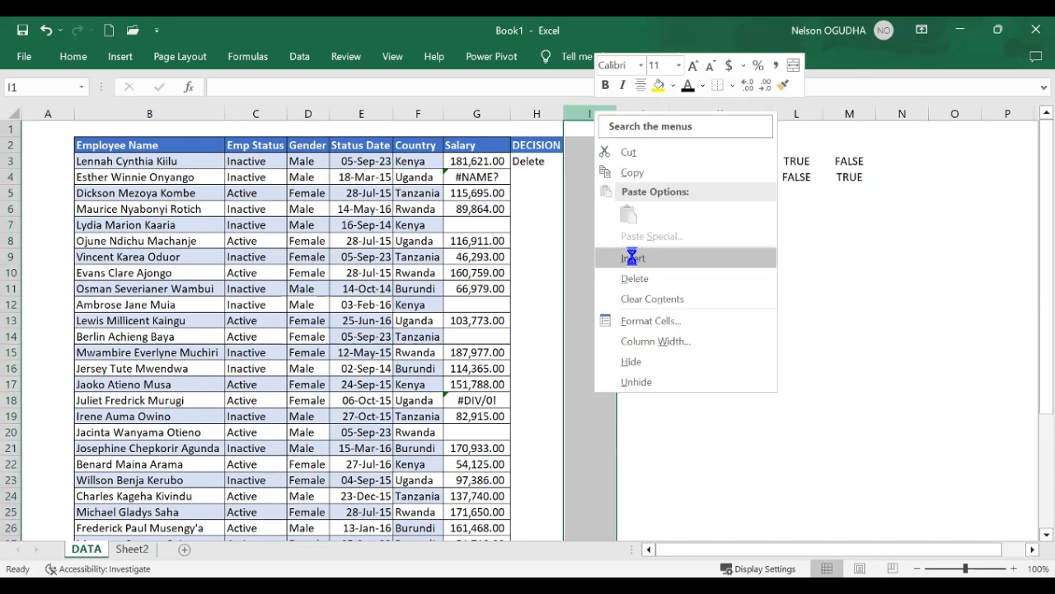
left_click(631, 258)
Enter the header "DECISION - 2" in I2
left_click(580, 146)
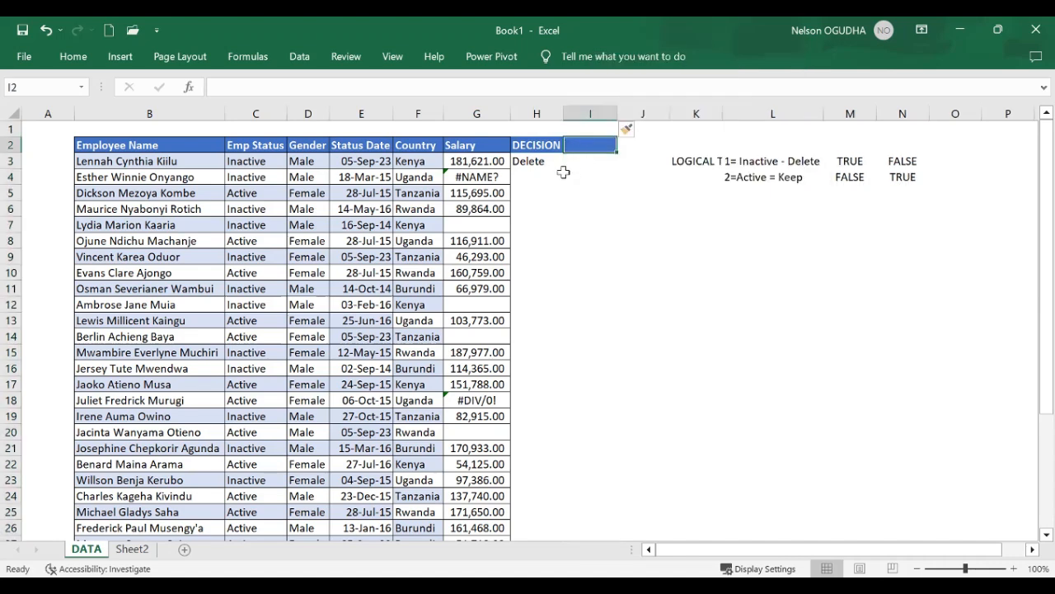
type("DECISION")
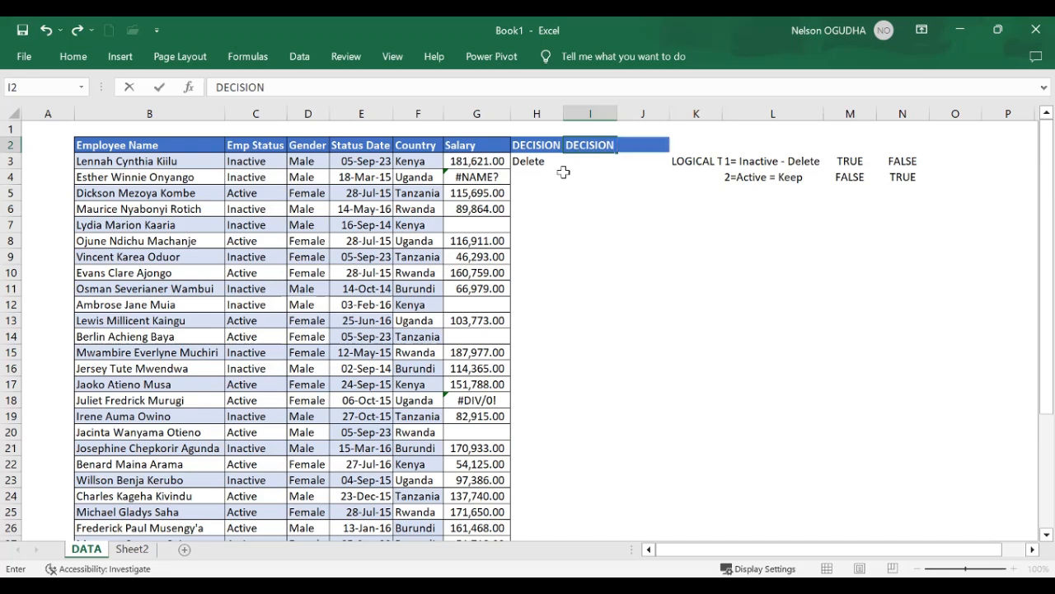
type(" 2")
key("F2")
key("Left")
type("-")
key("Return")
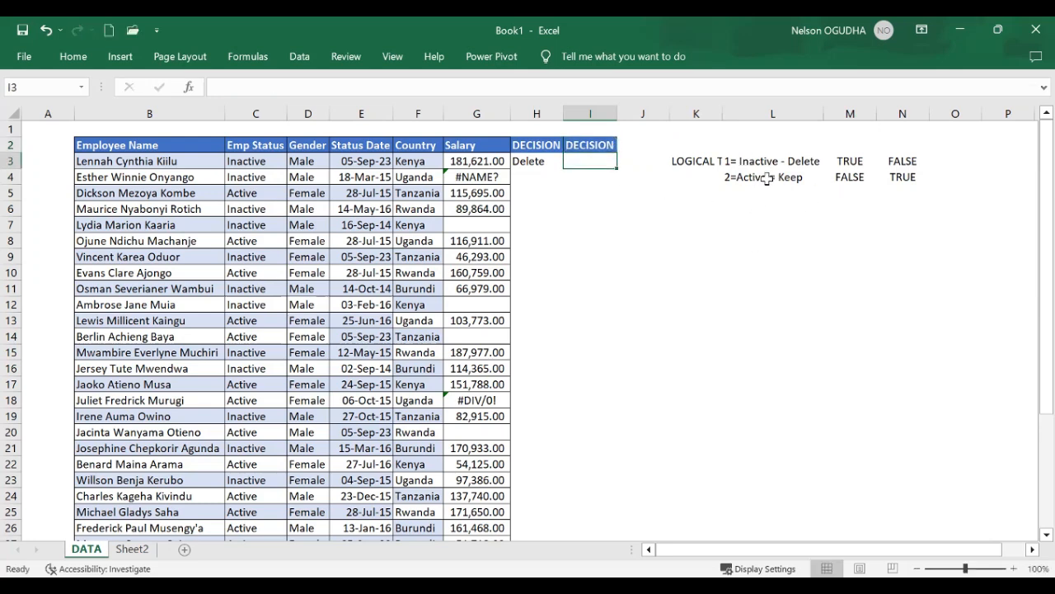
Rename the header in H2 to "DECISION -1"
double_click(543, 145)
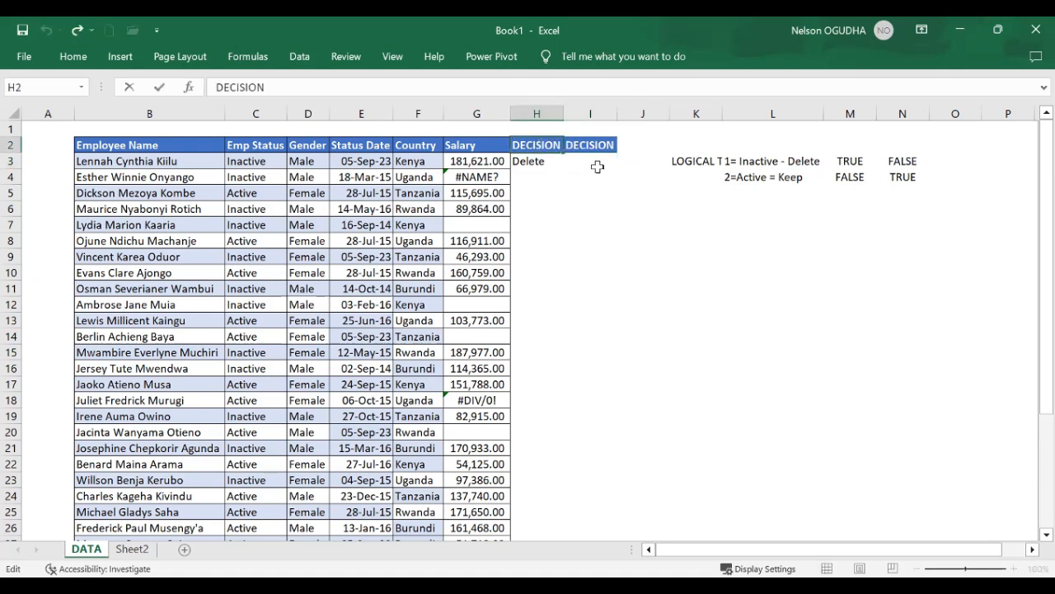
type("-")
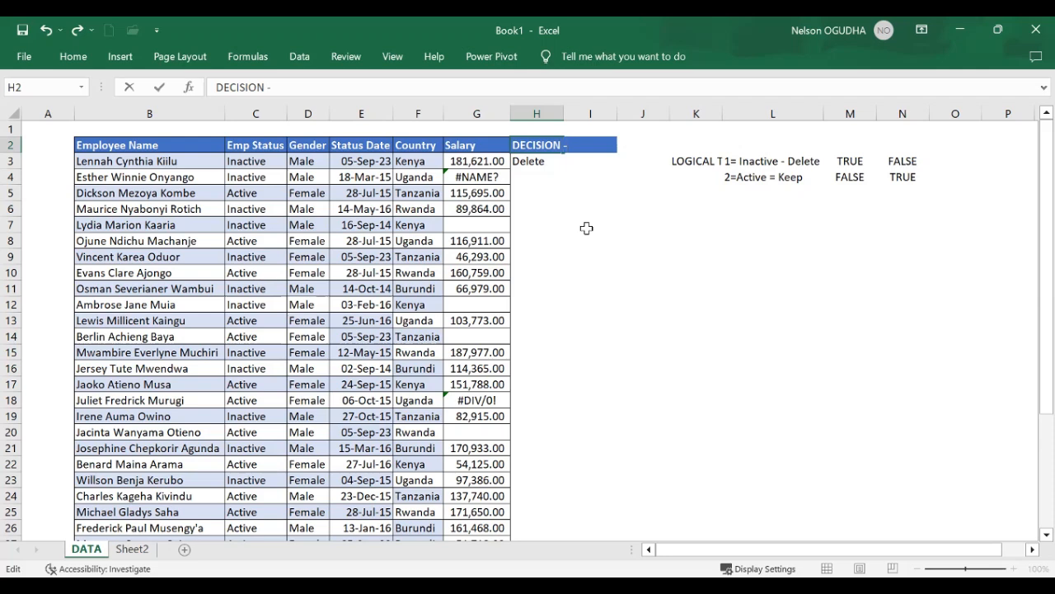
type("1")
left_click(587, 229)
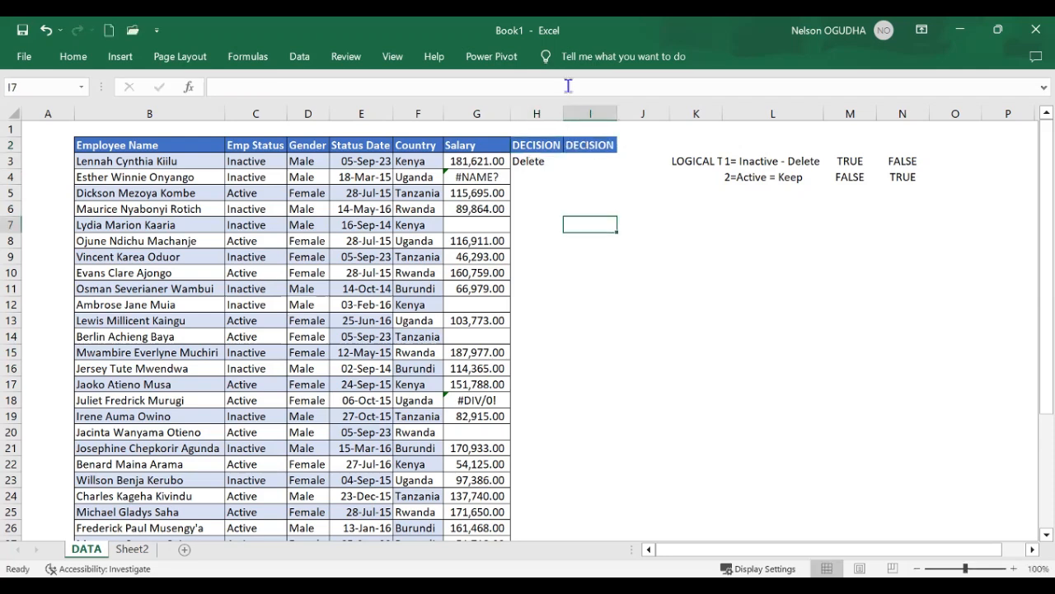
Autofit the widths of columns H and I to their headers
left_click_drag(536, 113, 610, 113)
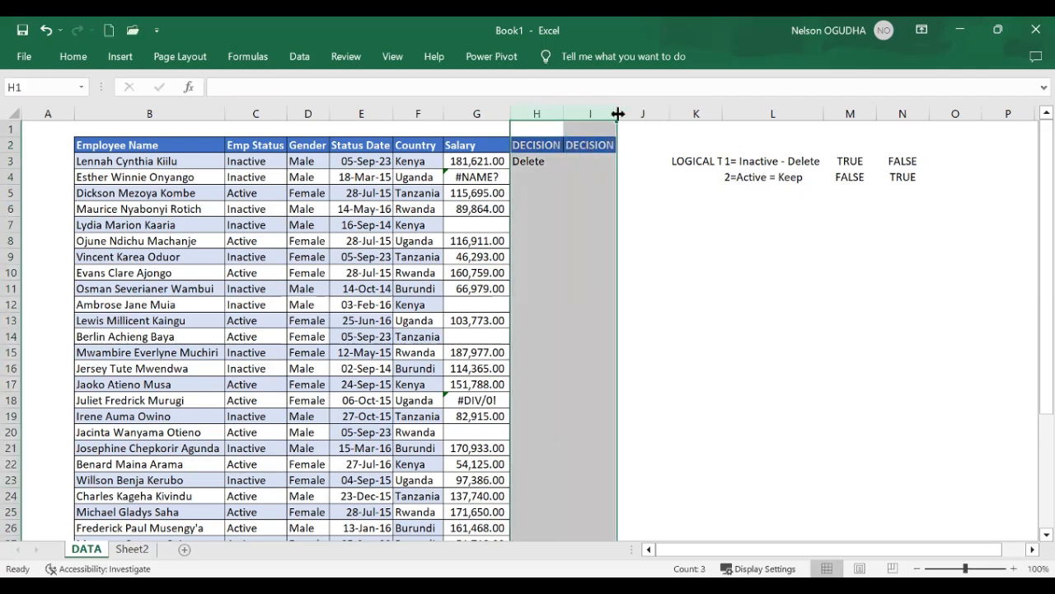
double_click(617, 113)
left_click(534, 161)
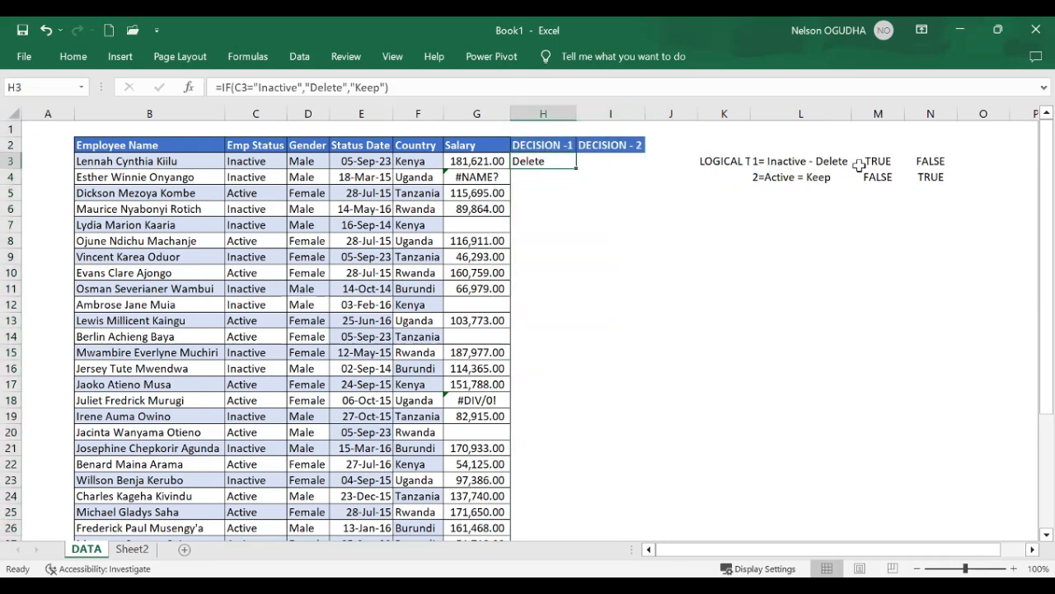
Start an IF formula in I3 with the logical test C3="Active"
left_click(606, 159)
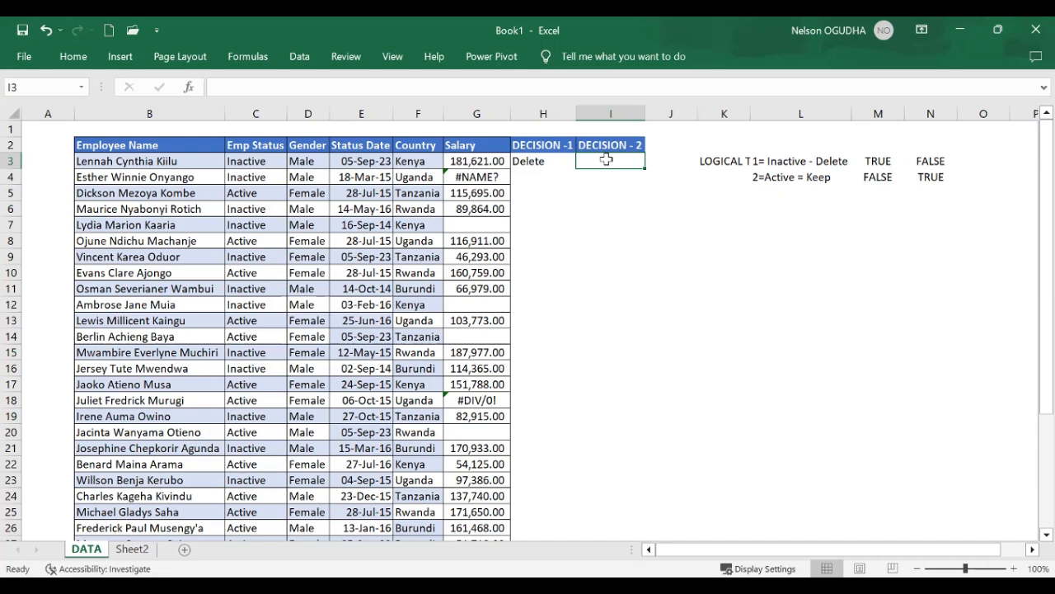
type("IF(")
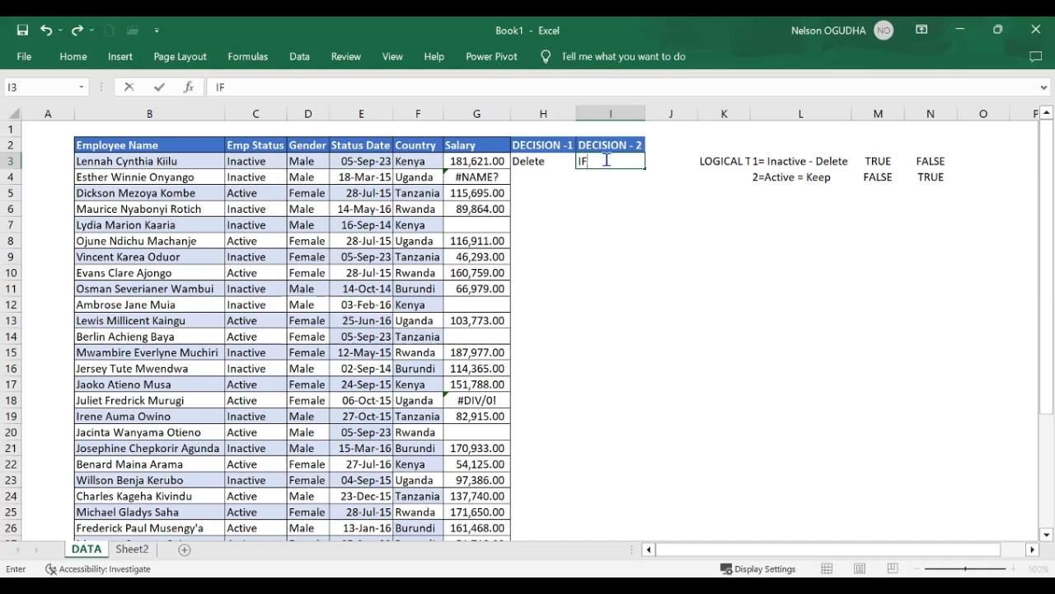
key("BackSpace")
key("BackSpace")
type("=IF(")
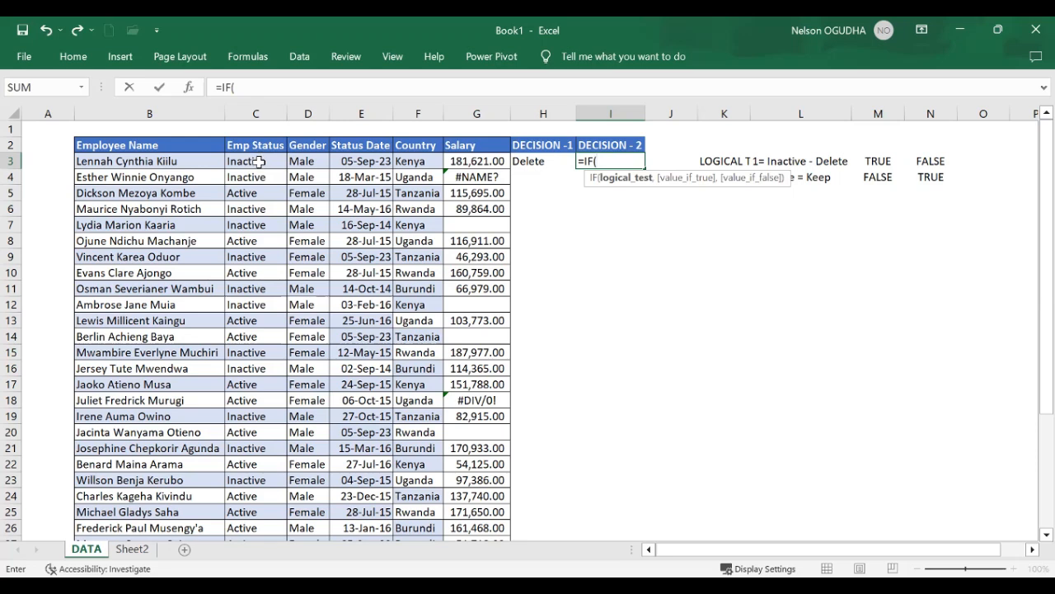
left_click(259, 161)
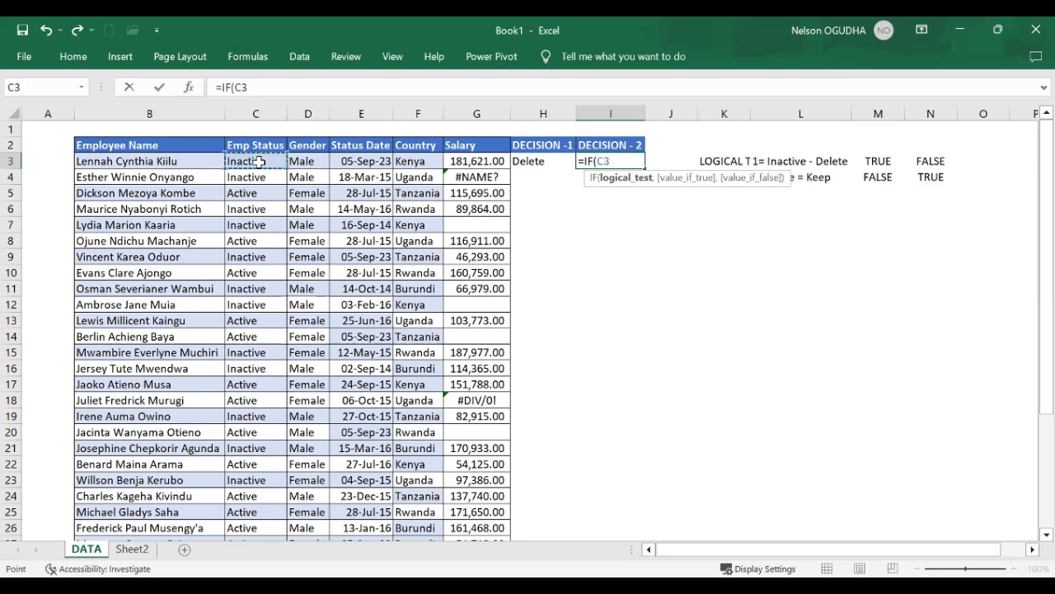
type("=\"Active")
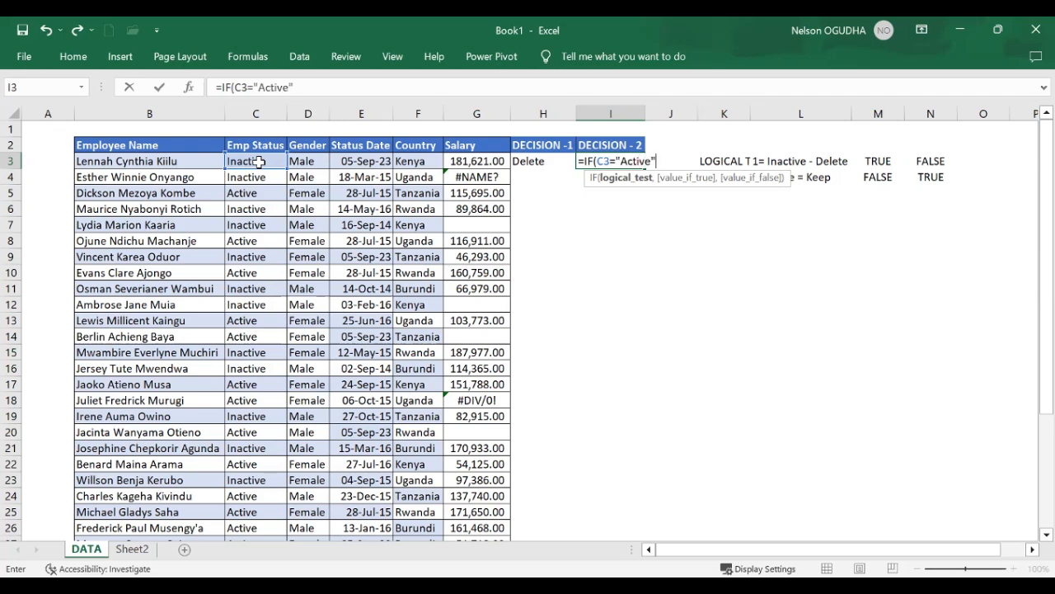
type("\",")
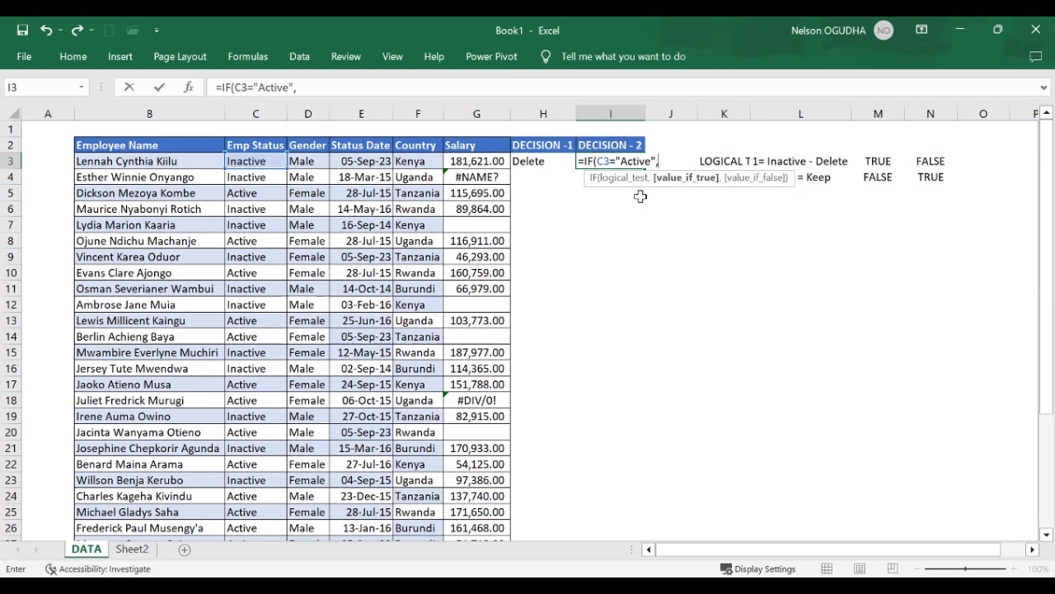
Complete the I3 formula with "Keep" as the true value and "Delete" as the false value
type("\"Keep\",")
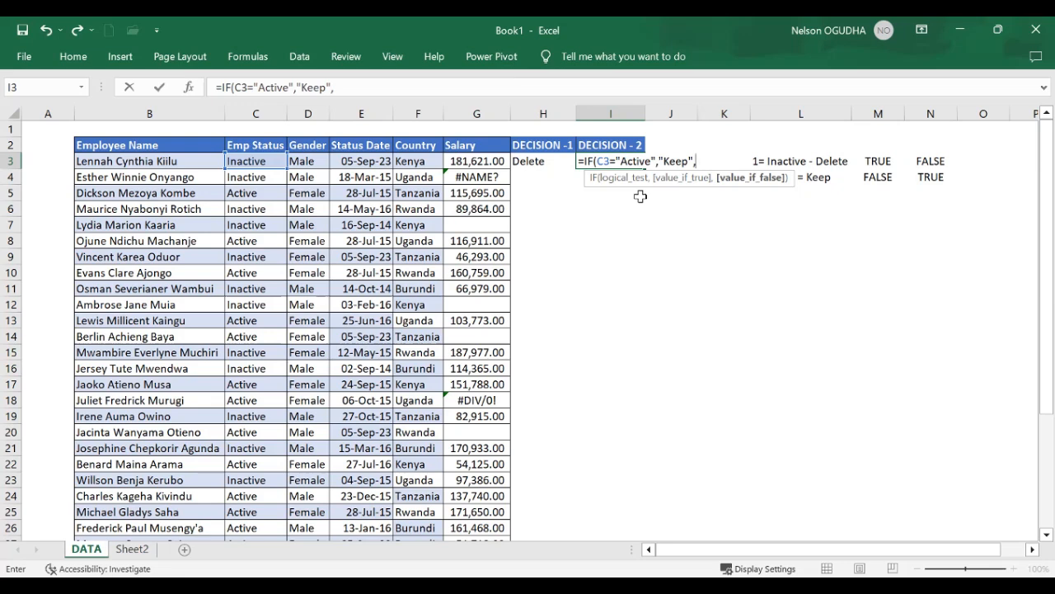
type("Delete")
key("Return")
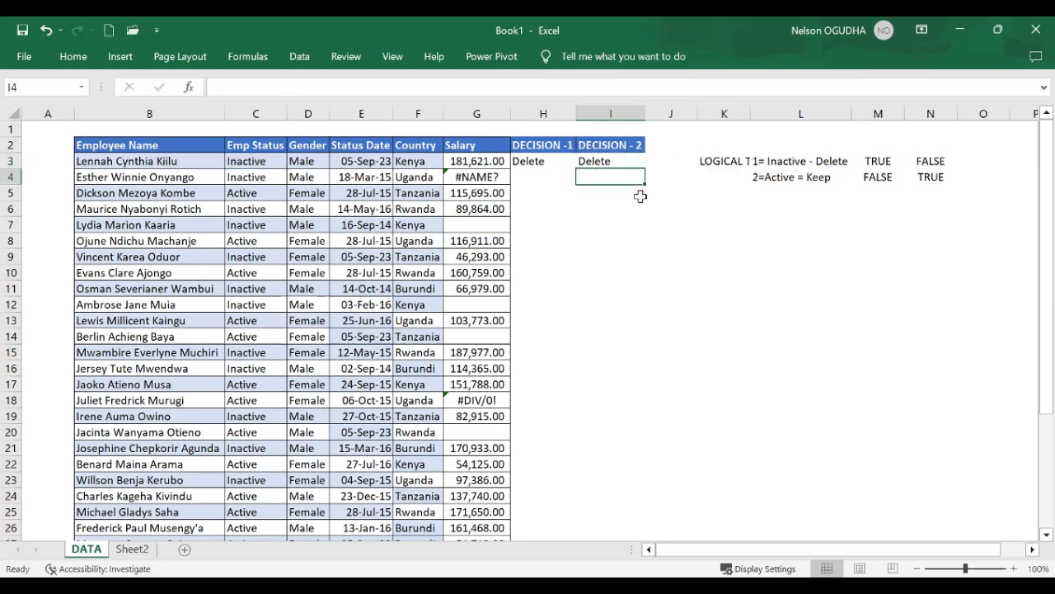
Fill the formulas in H3:I3 down through row 36 for all employees
left_click(541, 158)
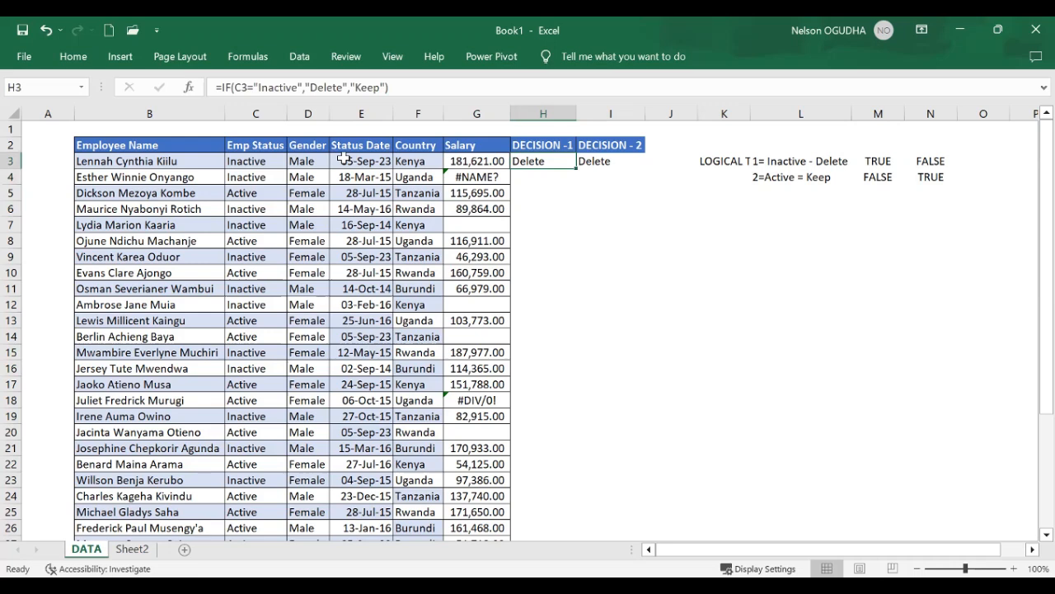
left_click(245, 160)
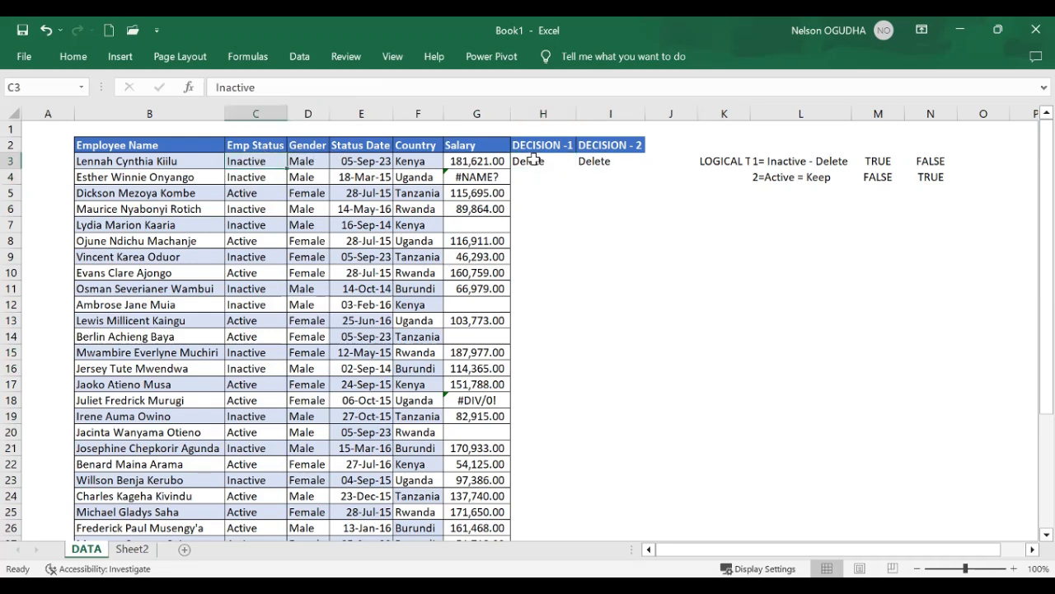
mouse_move(533, 160)
left_mouse_down()
mouse_move(606, 161)
mouse_move(636, 316)
mouse_move(626, 545)
mouse_move(624, 502)
left_mouse_up()
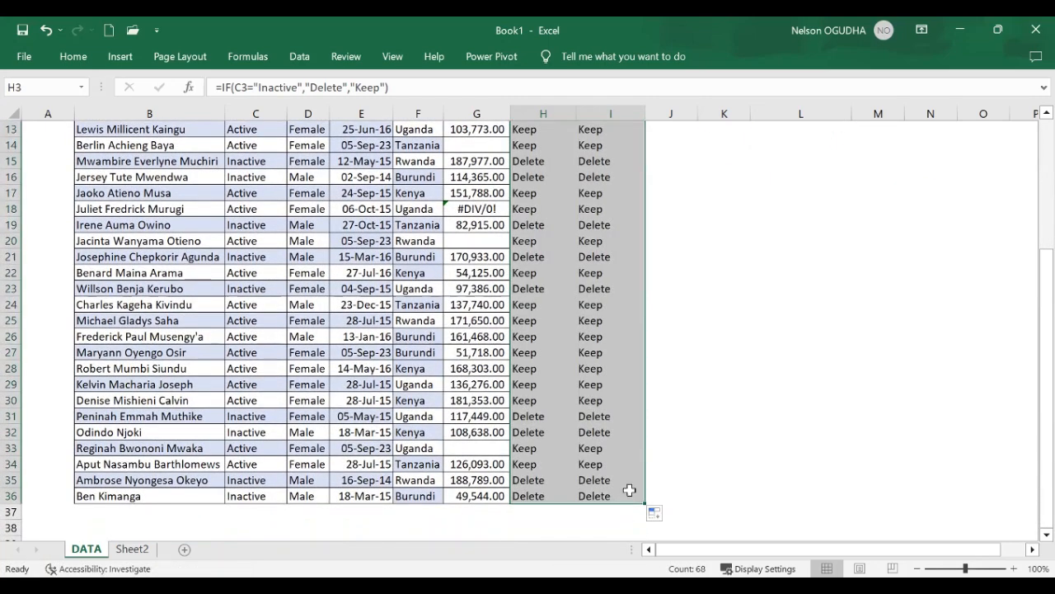
Add filters to the table's header row B2:I2, from Employee Name to DECISION - 2
scroll(619, 421, "up", 4)
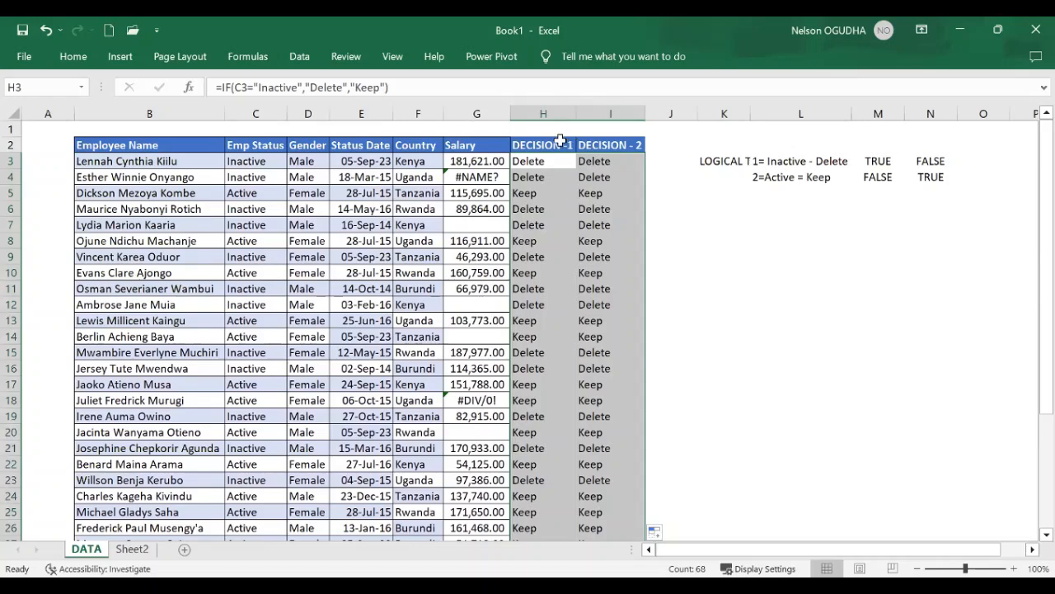
left_click(556, 145)
left_click_drag(141, 143, 624, 148)
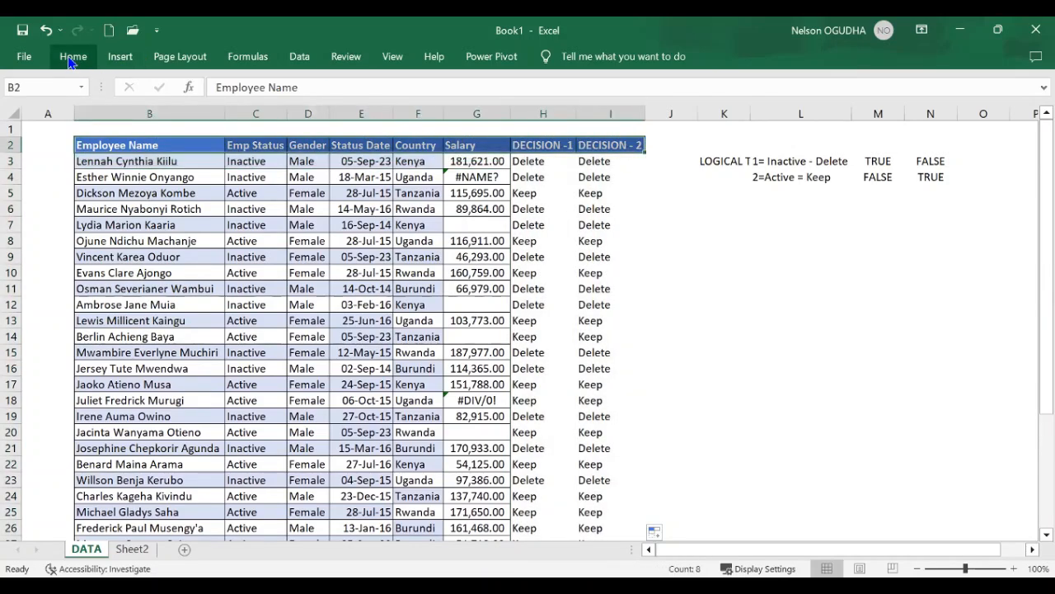
left_click(299, 57)
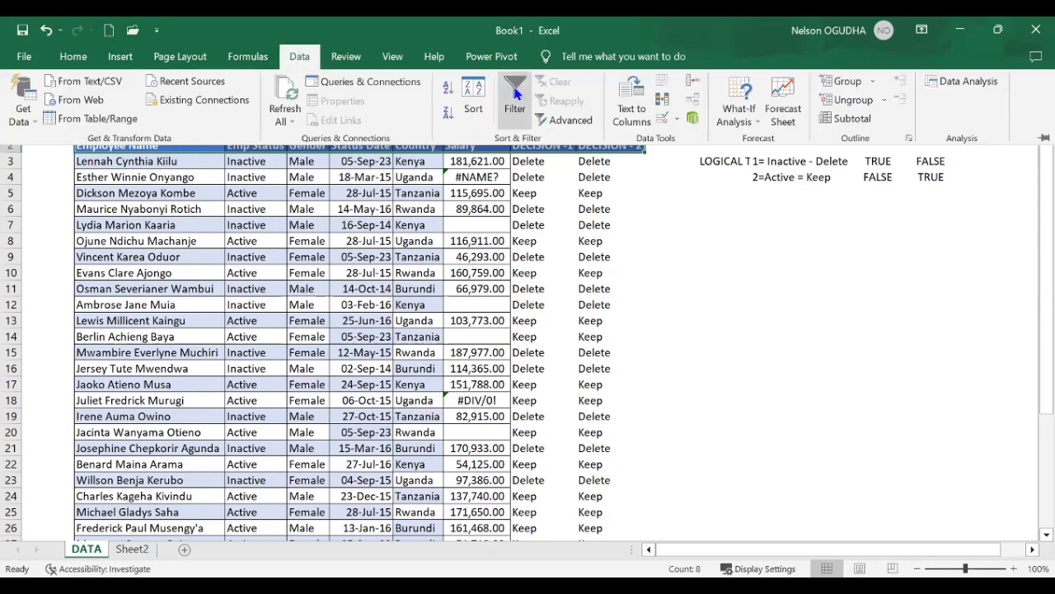
left_click(513, 97)
Filter the DECISION -1 column to show only Delete rows and check their employment status values
left_click(568, 145)
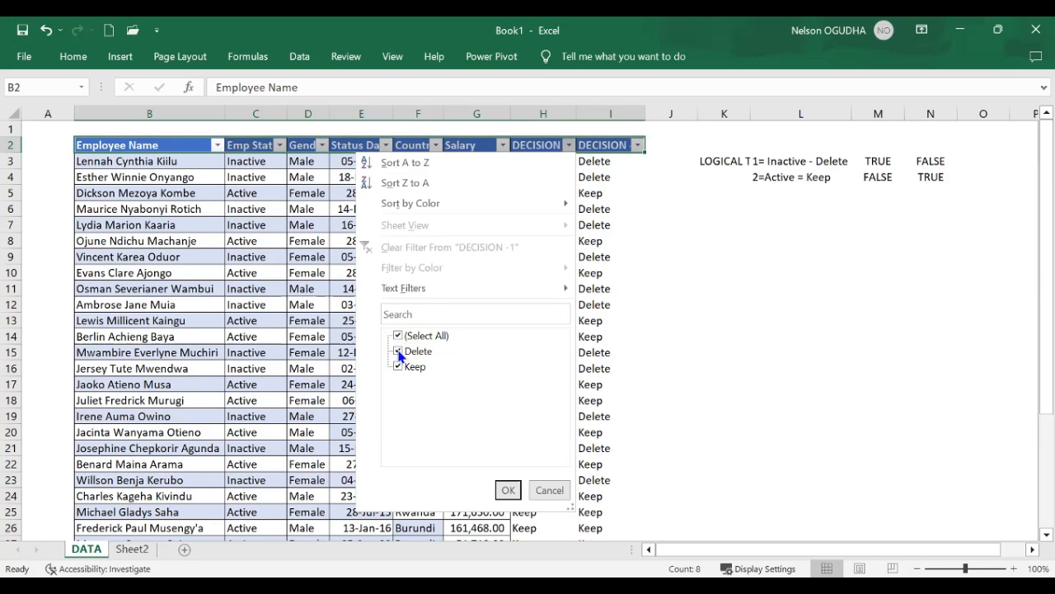
left_click(398, 337)
left_click(399, 351)
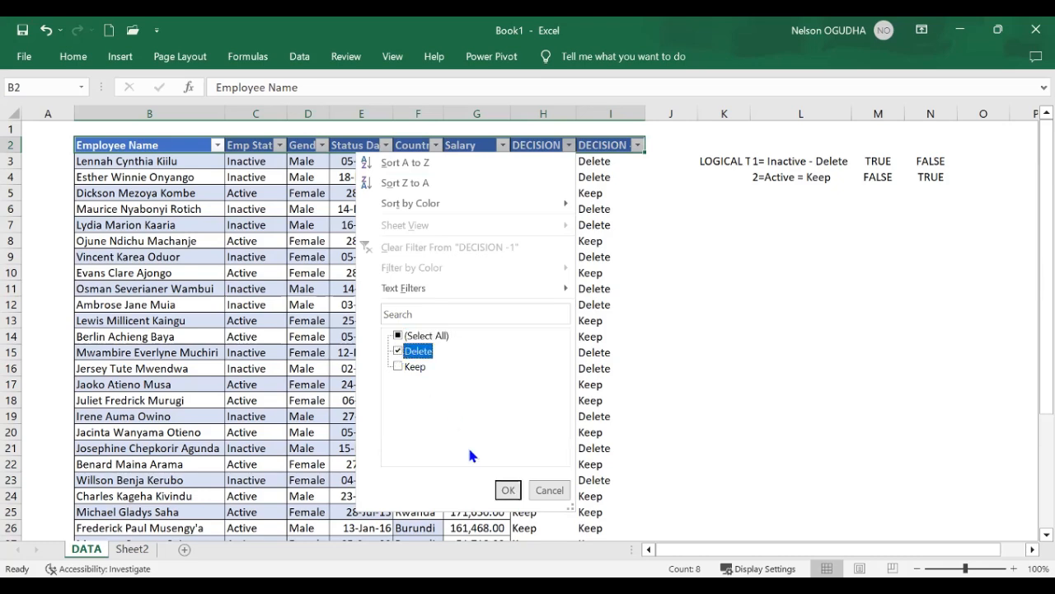
left_click(508, 490)
left_click_drag(249, 162, 258, 401)
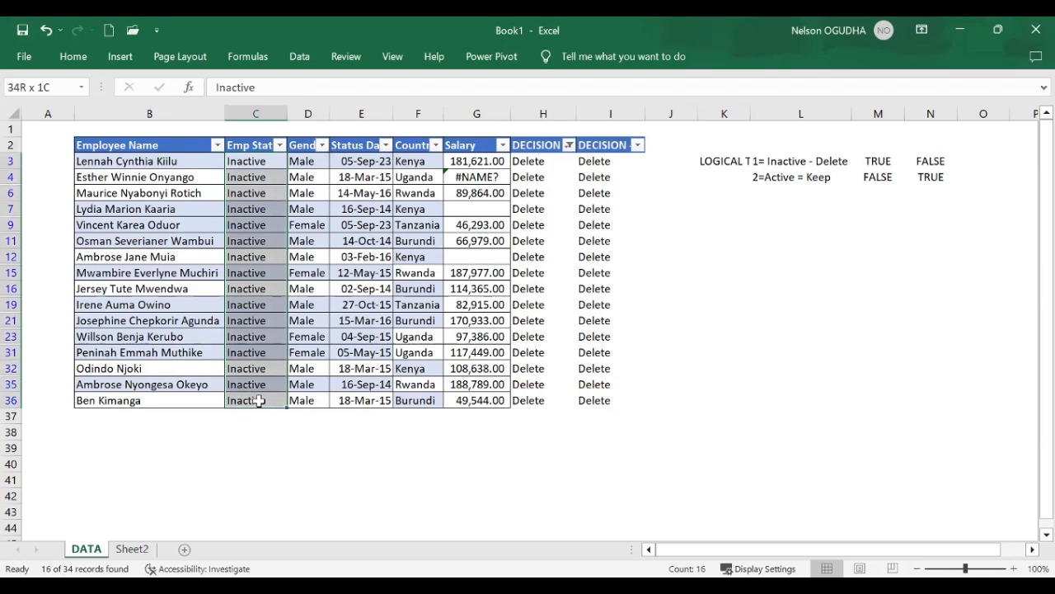
Switch the DECISION -1 filter to only Keep rows and check their employment status and DECISION - 2 values
left_click(569, 145)
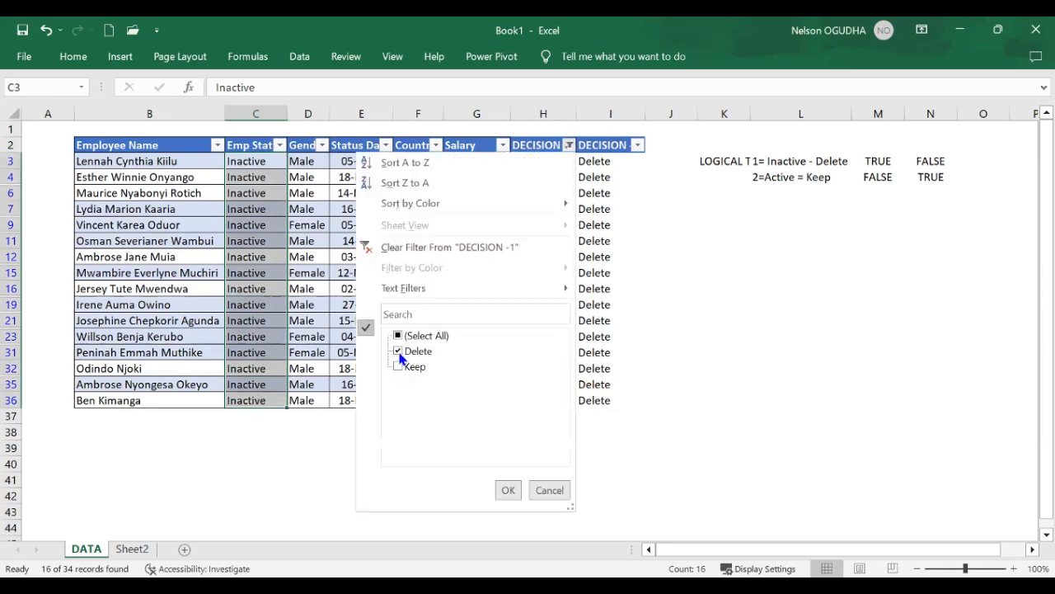
left_click(398, 351)
left_click(398, 366)
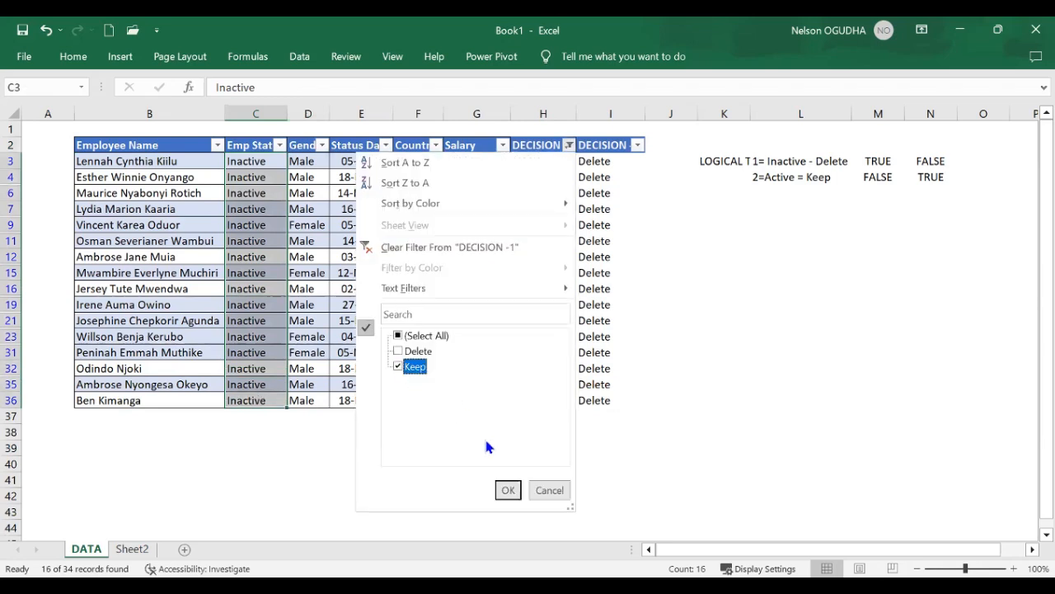
left_click(506, 491)
left_click_drag(247, 162, 256, 418)
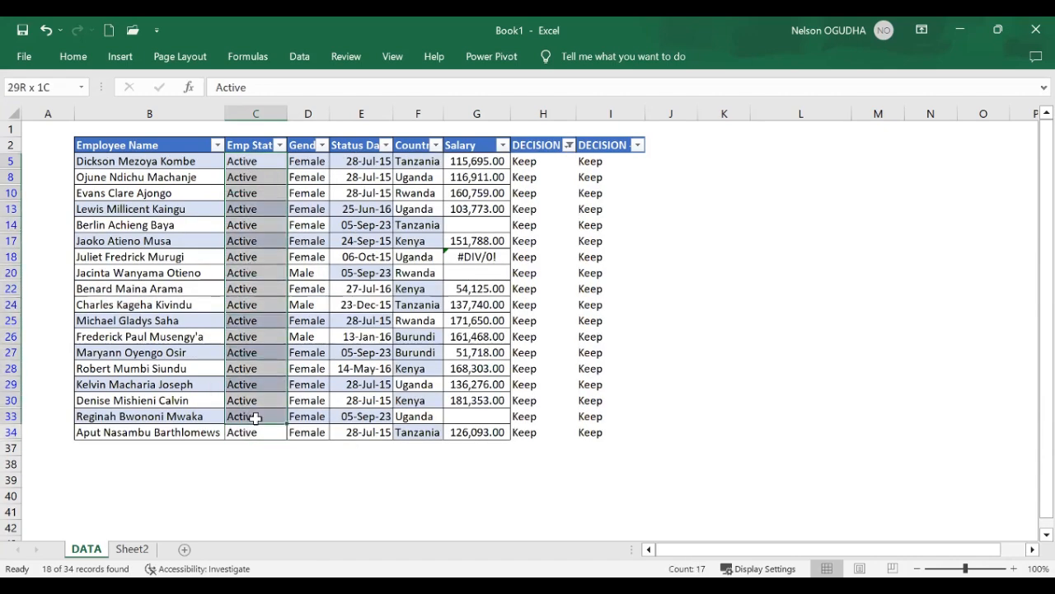
left_click_drag(594, 161, 577, 449)
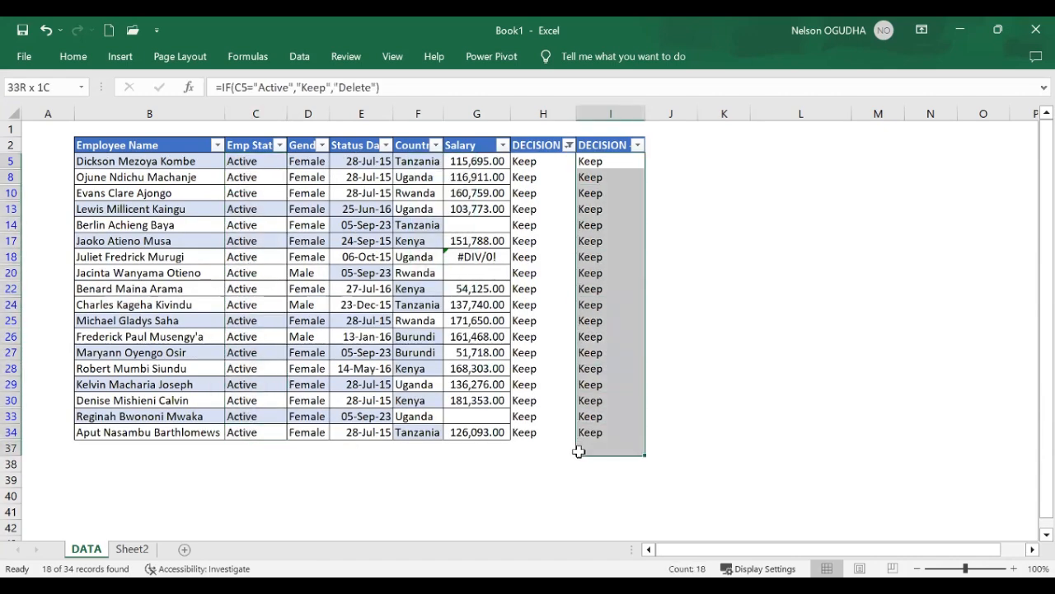
Reset the DECISION -1 filter to include all values and select the empty cell L5
left_click(568, 146)
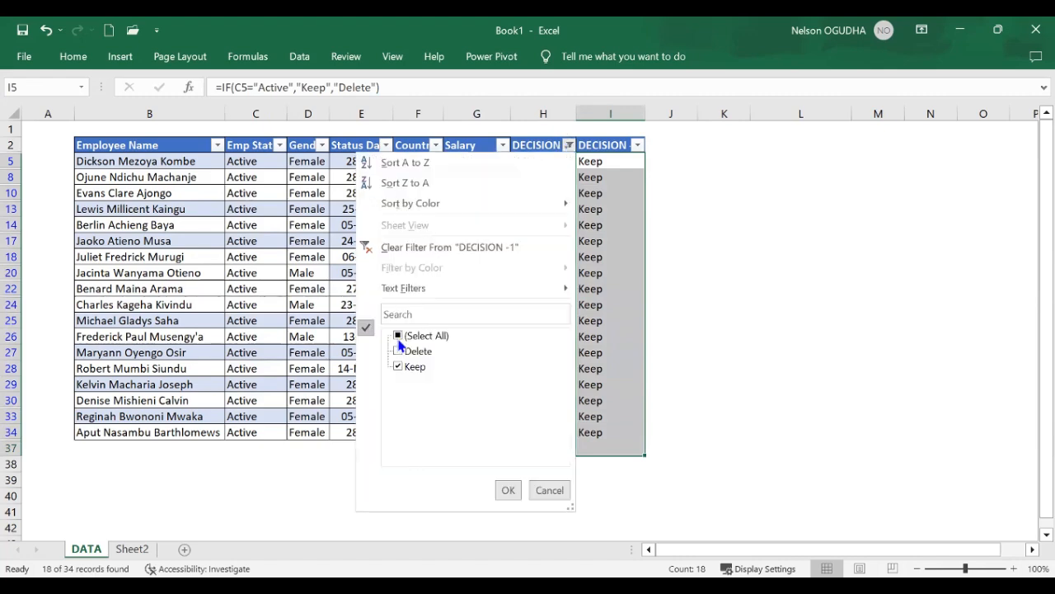
left_click(398, 335)
left_click(508, 490)
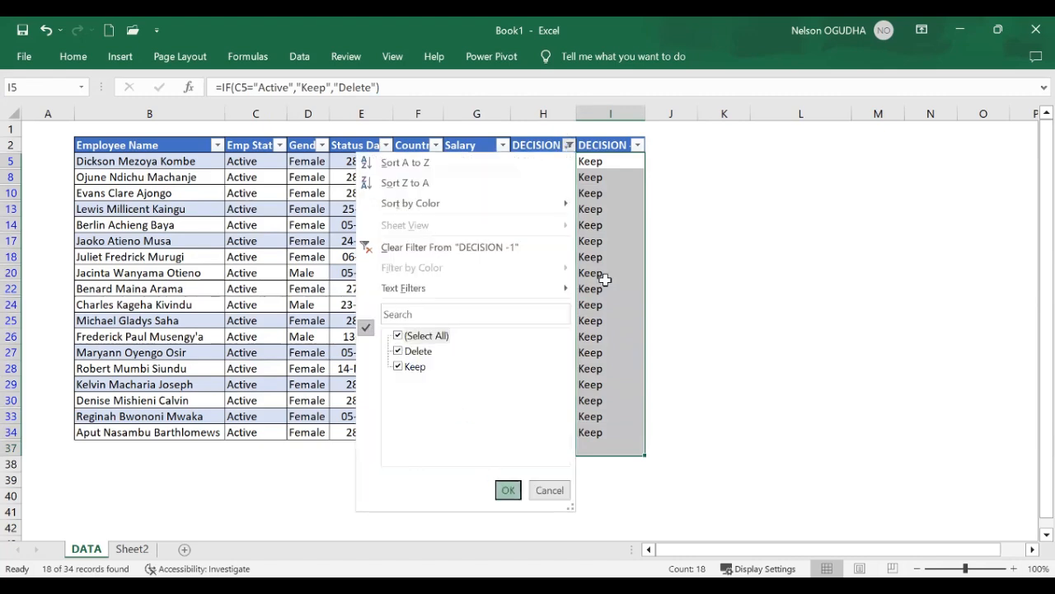
left_click(796, 192)
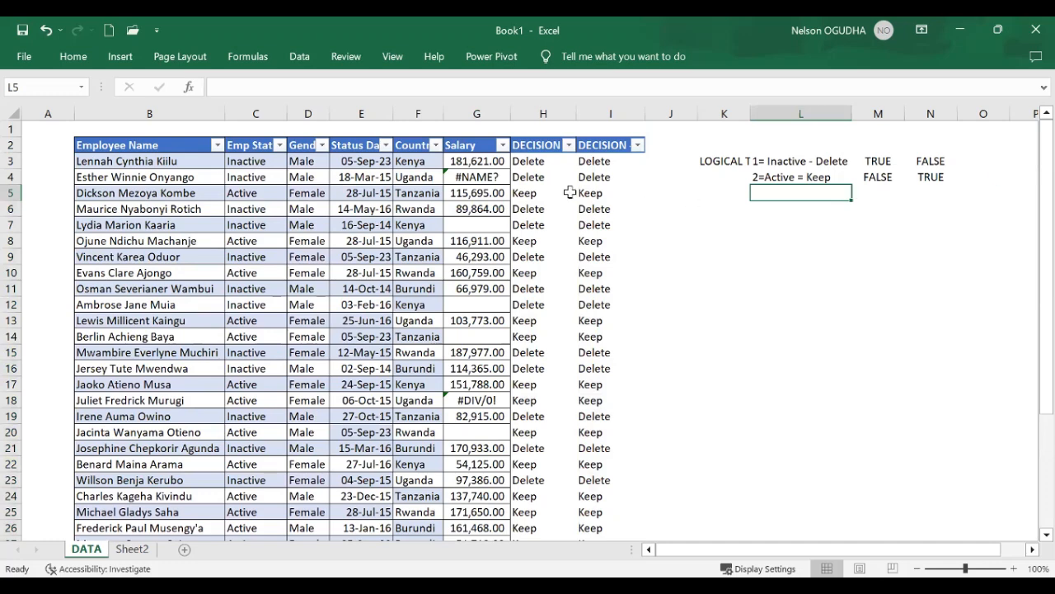